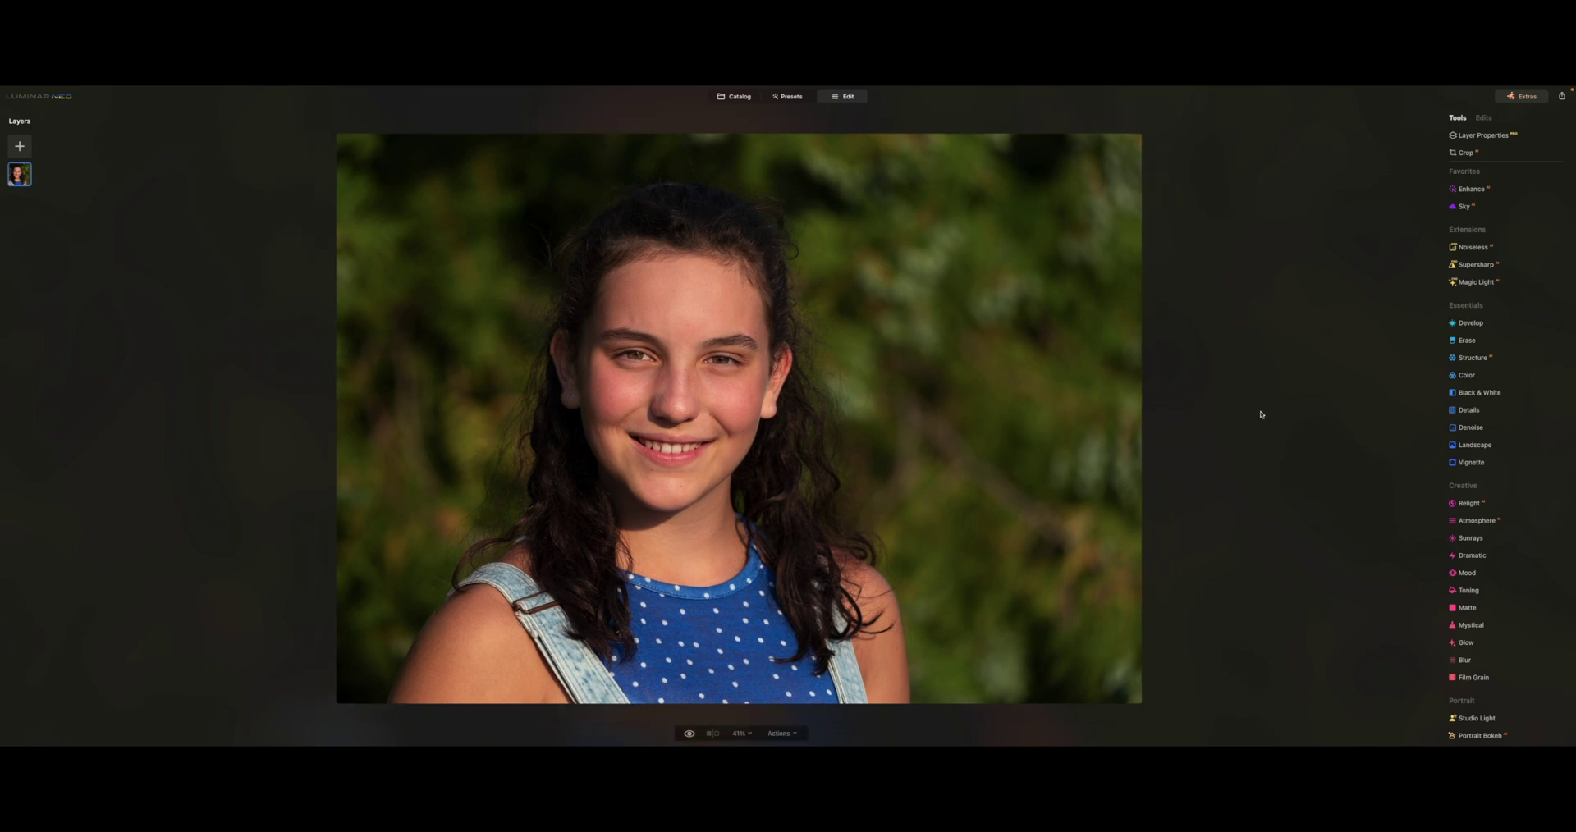
# - Open the girl's portrait from the catalog for editing and select the Portrait tool Studio Light
pyautogui.press('g')
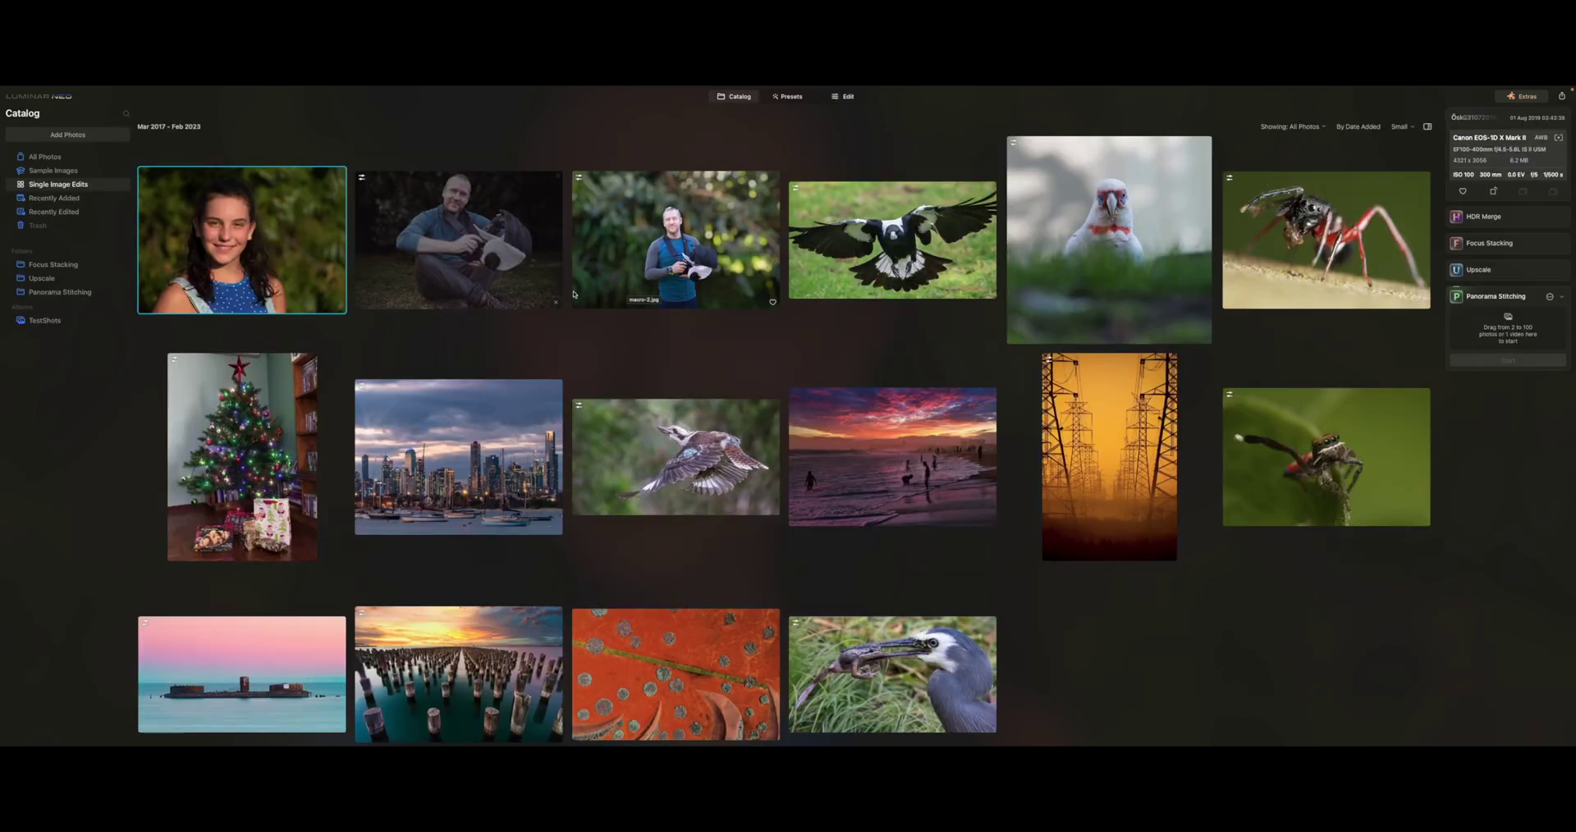
pyautogui.doubleClick(217, 242)
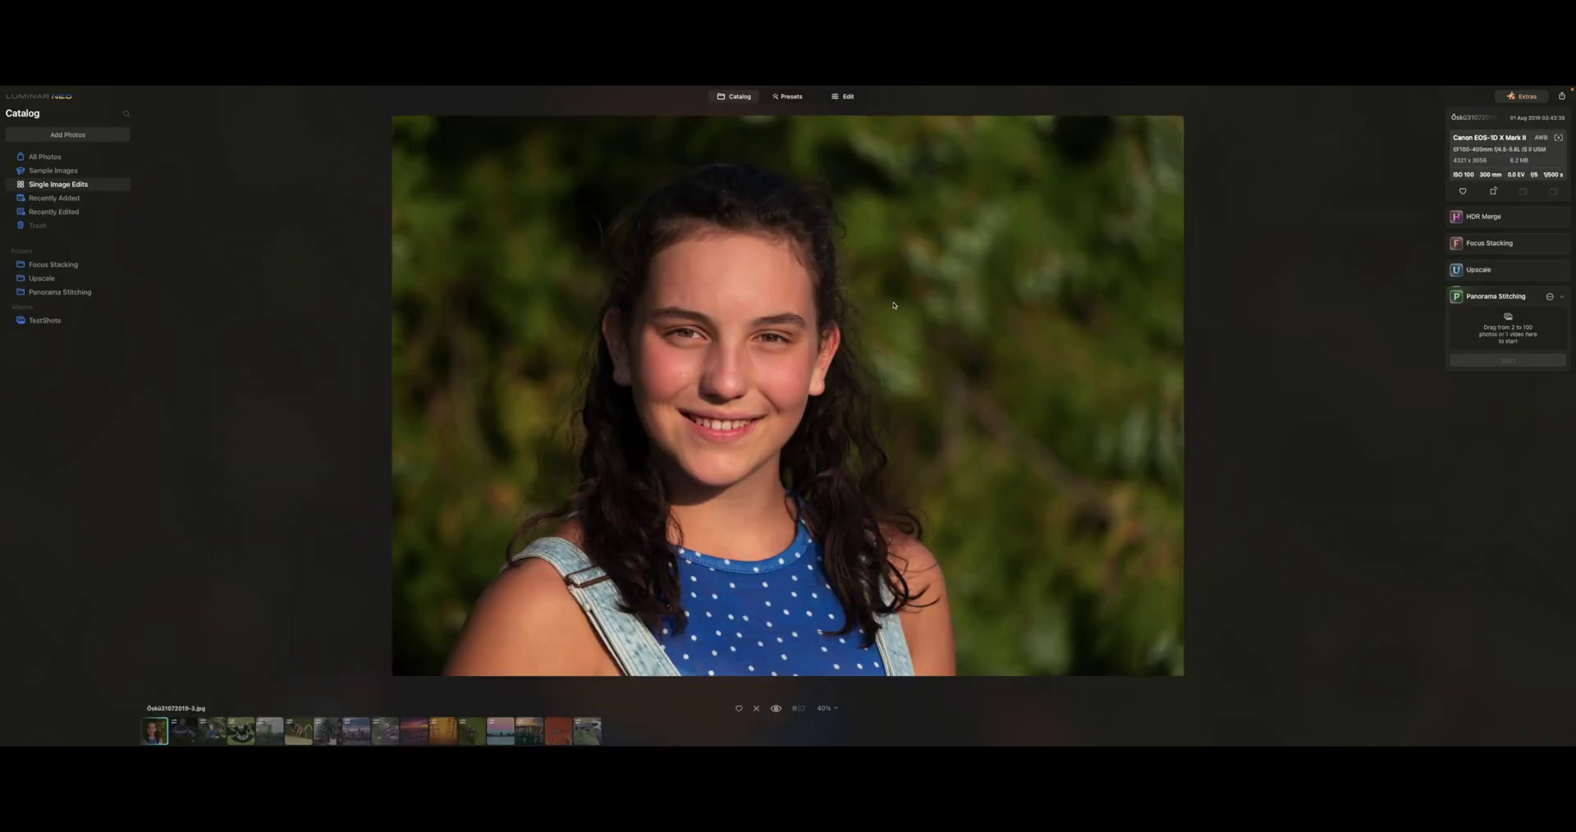
pyautogui.click(842, 102)
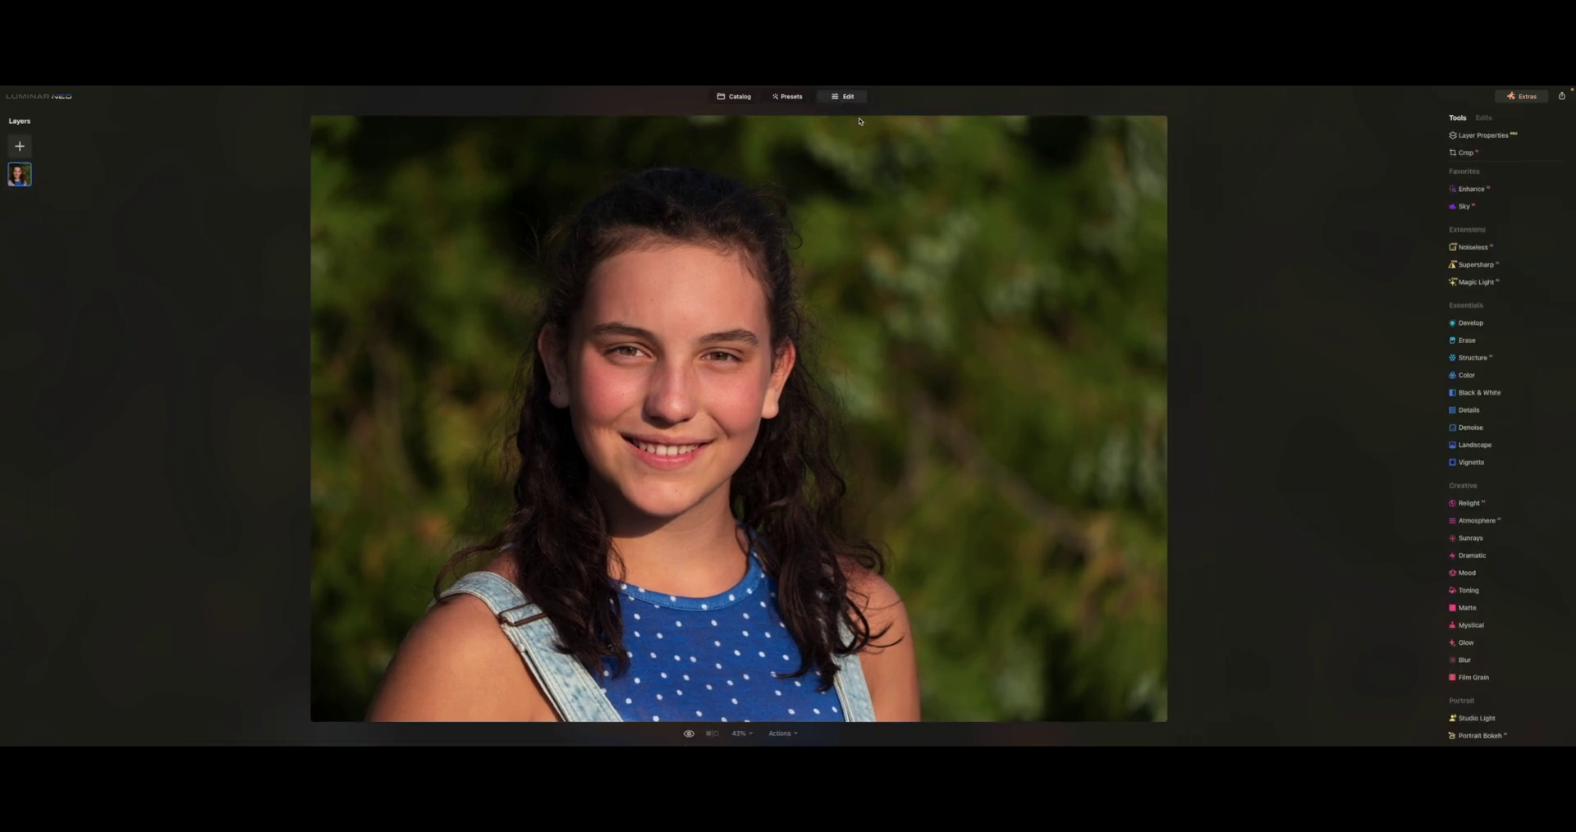
pyautogui.scroll(-3, 1493, 577)
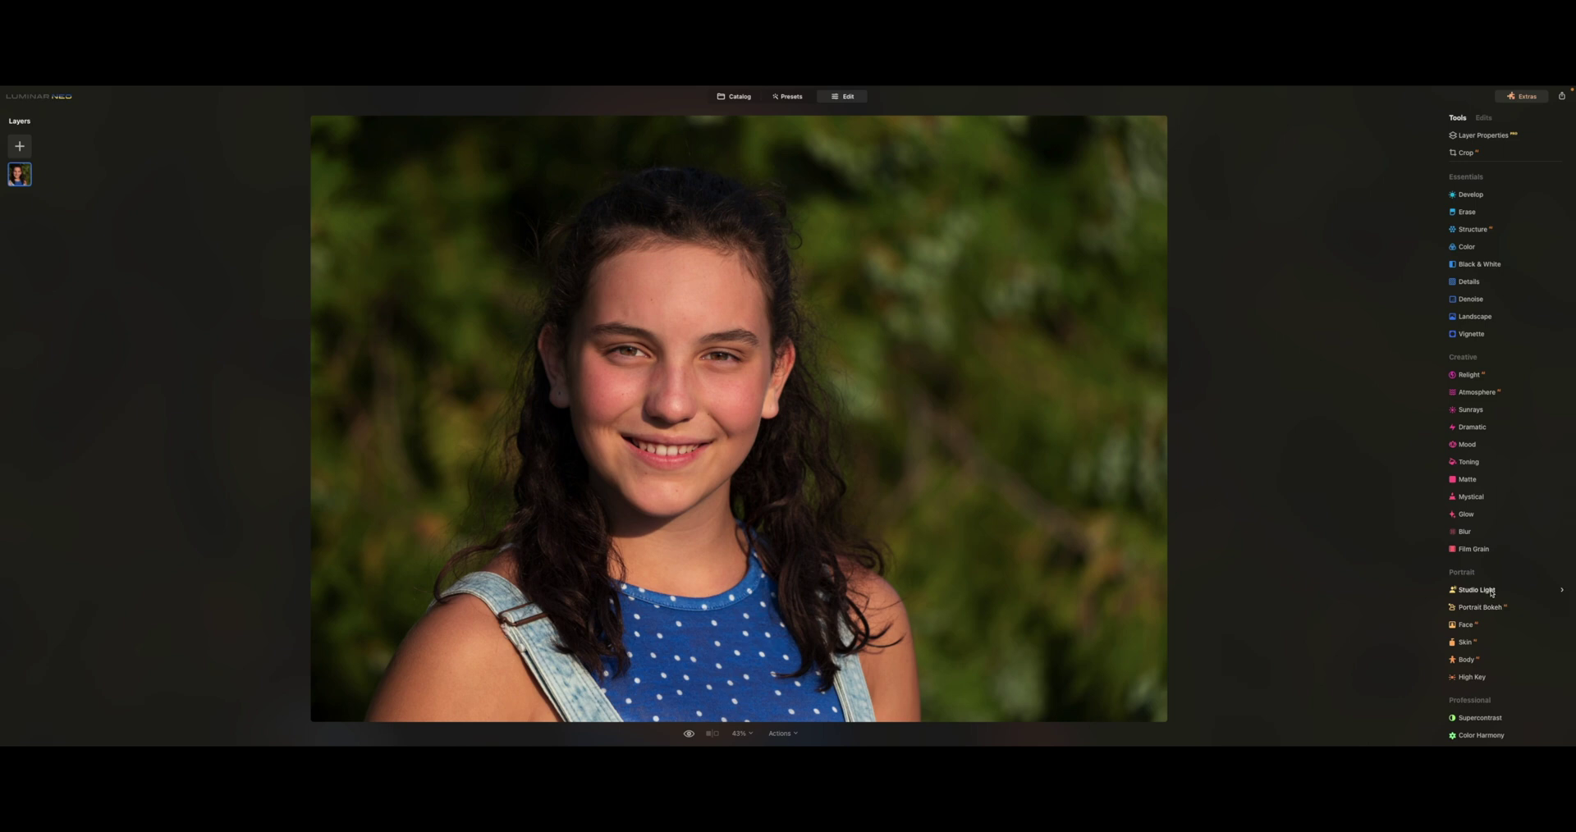
pyautogui.click(1496, 591)
pyautogui.scroll(-5, 1445, 429)
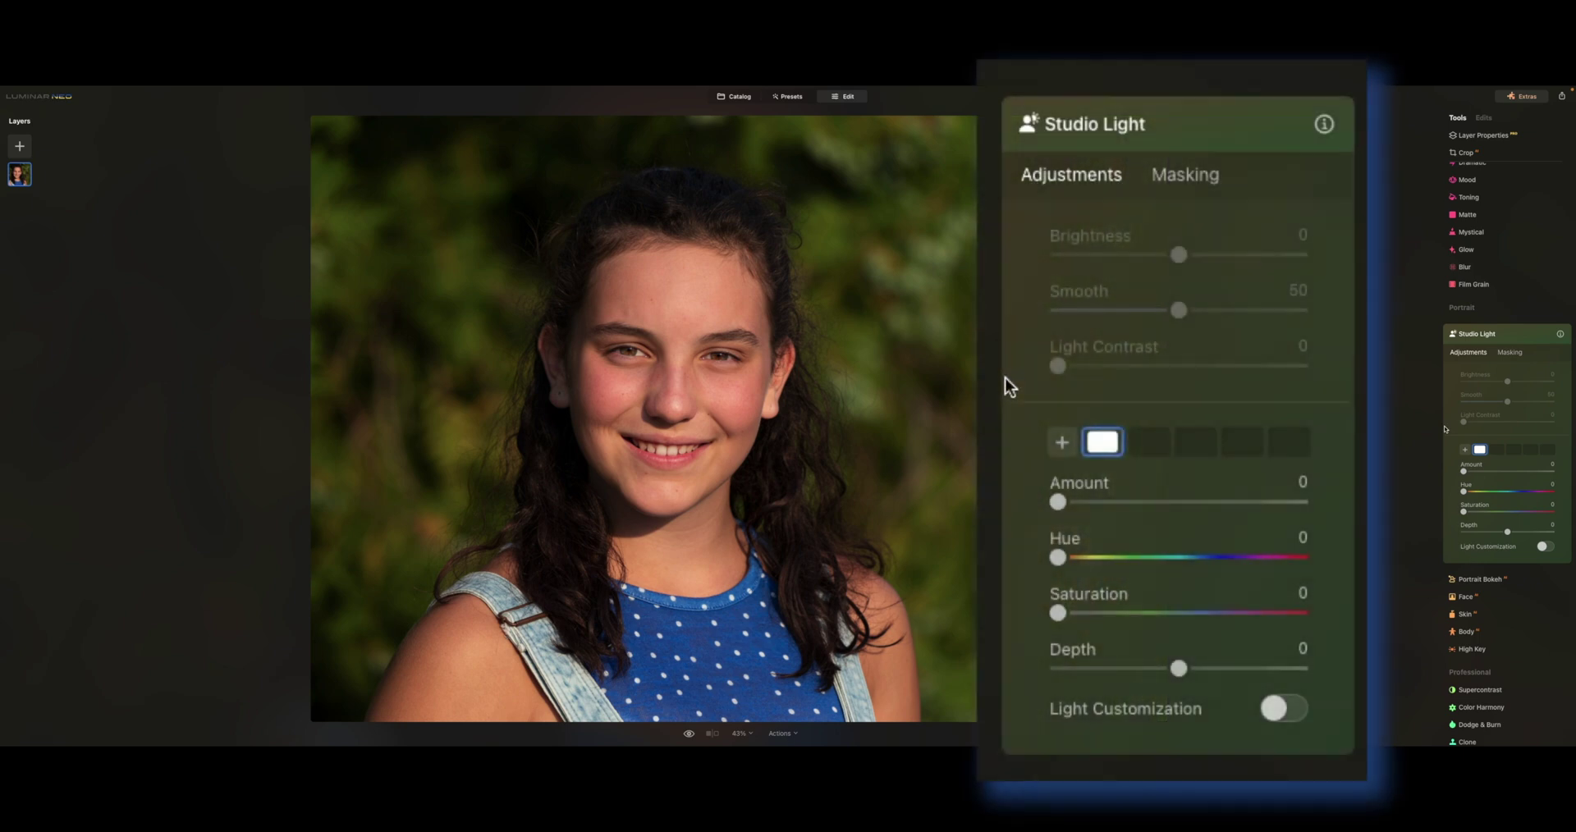
pyautogui.scroll(-1, 1468, 426)
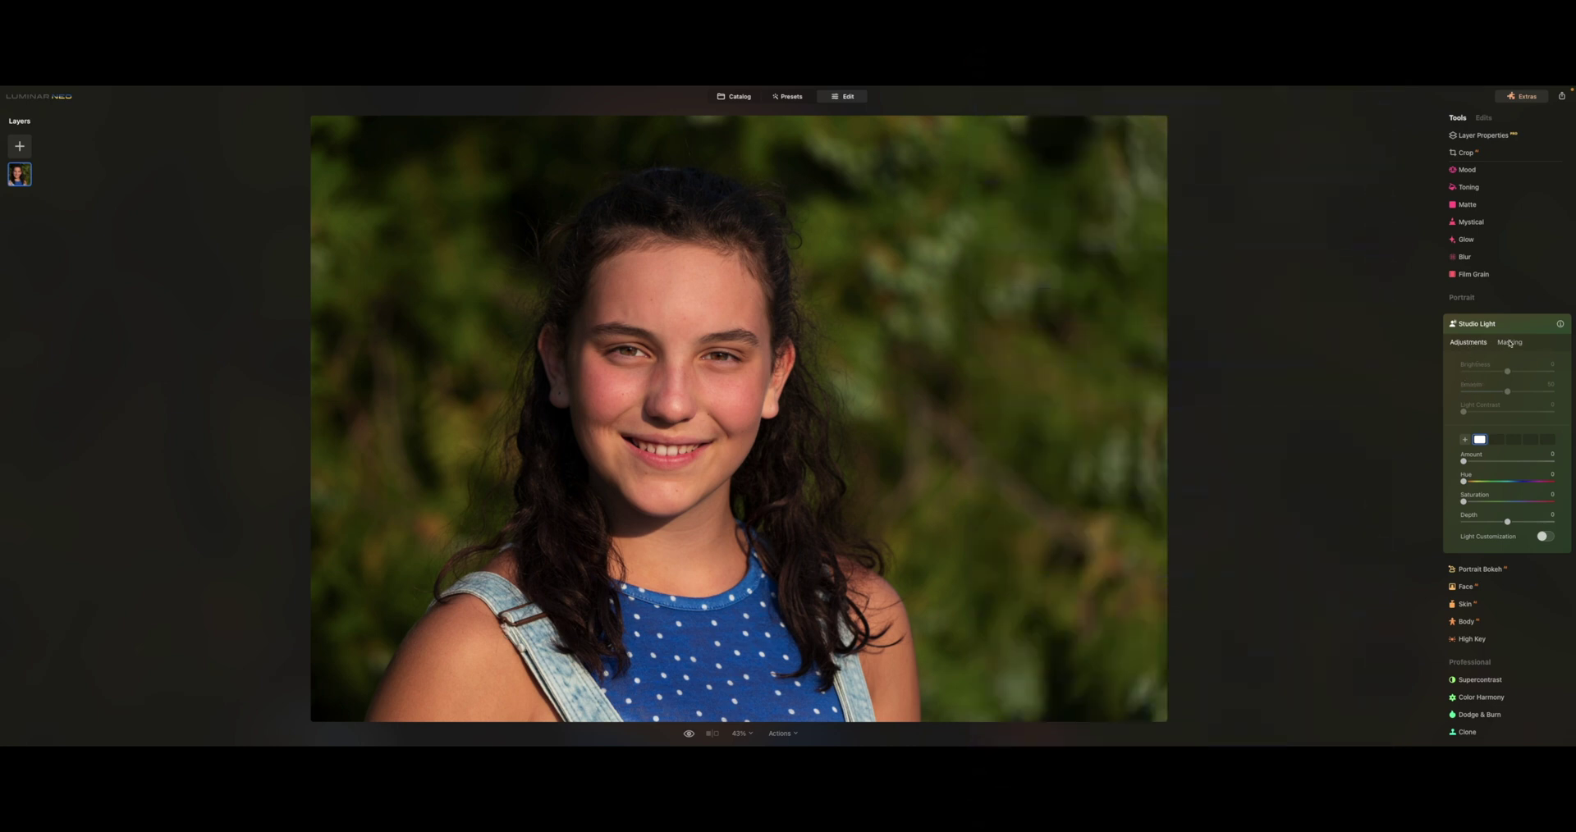
pyautogui.scroll(3, 1511, 343)
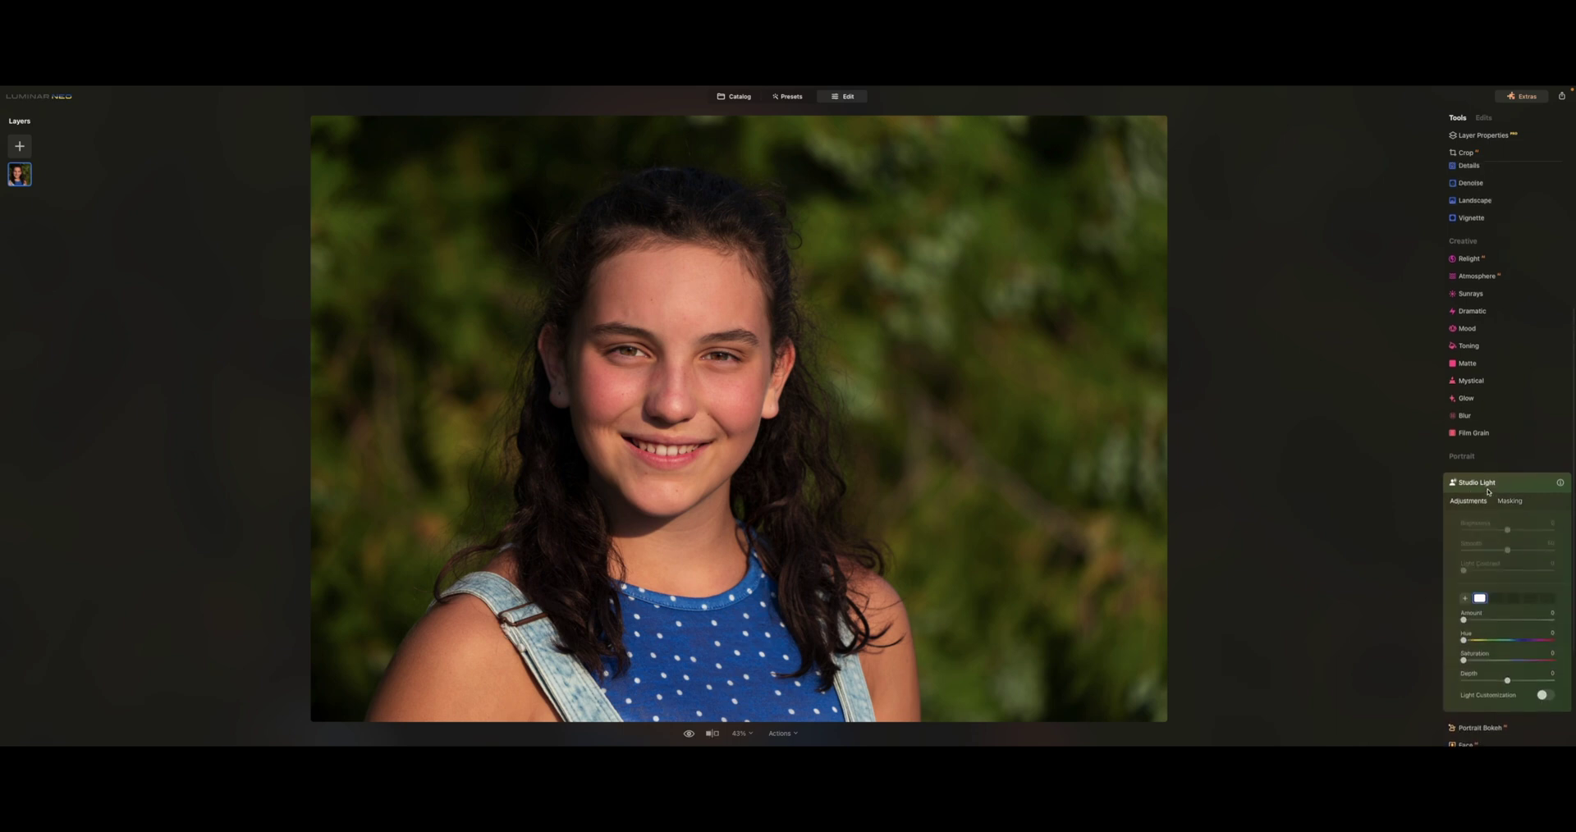
pyautogui.scroll(-2, 1492, 477)
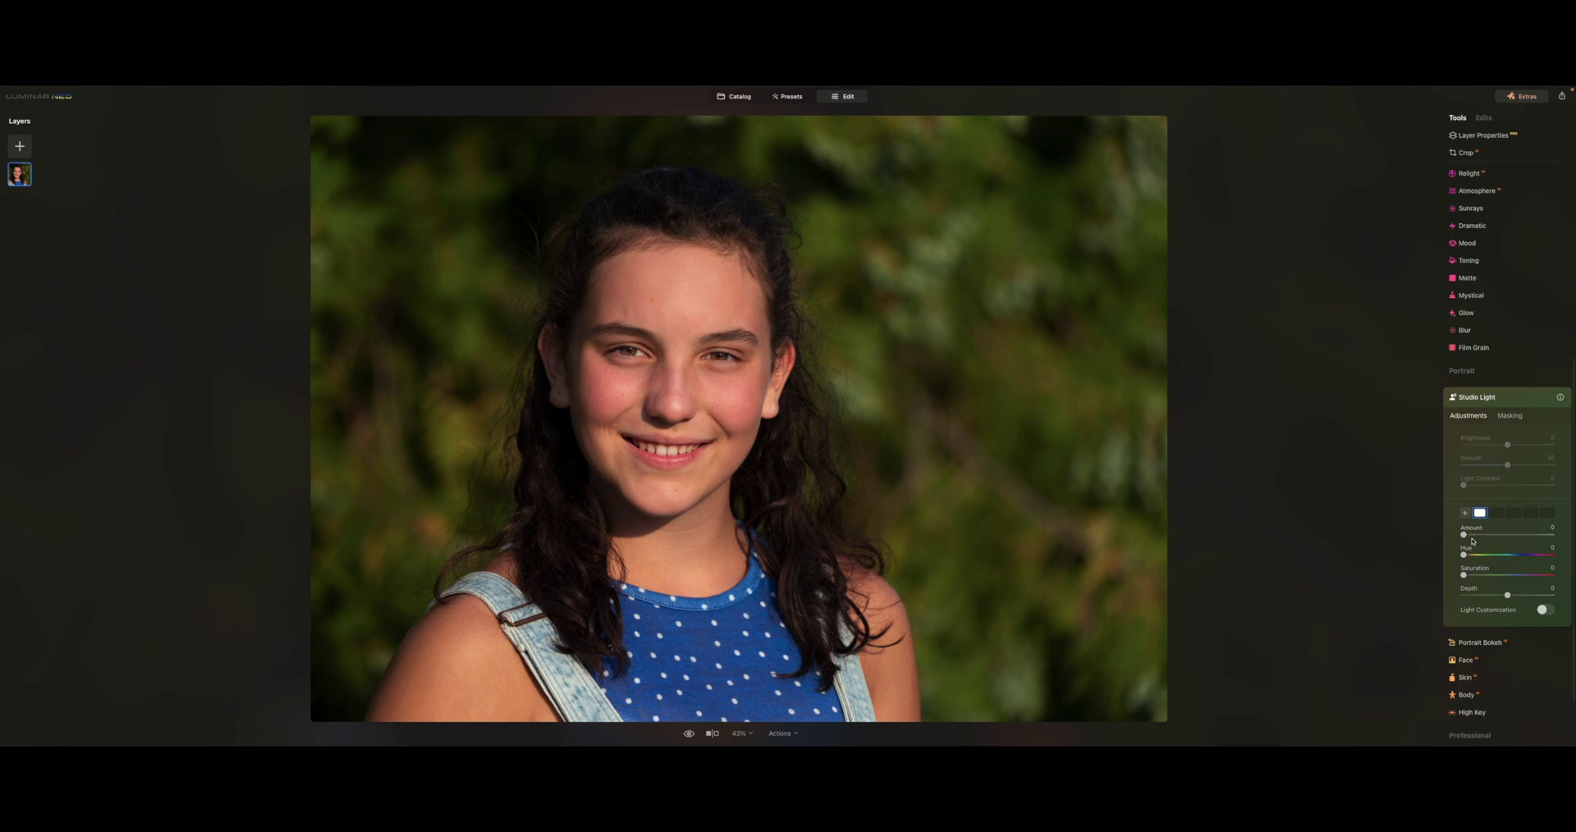
pyautogui.scroll(-1, 1465, 533)
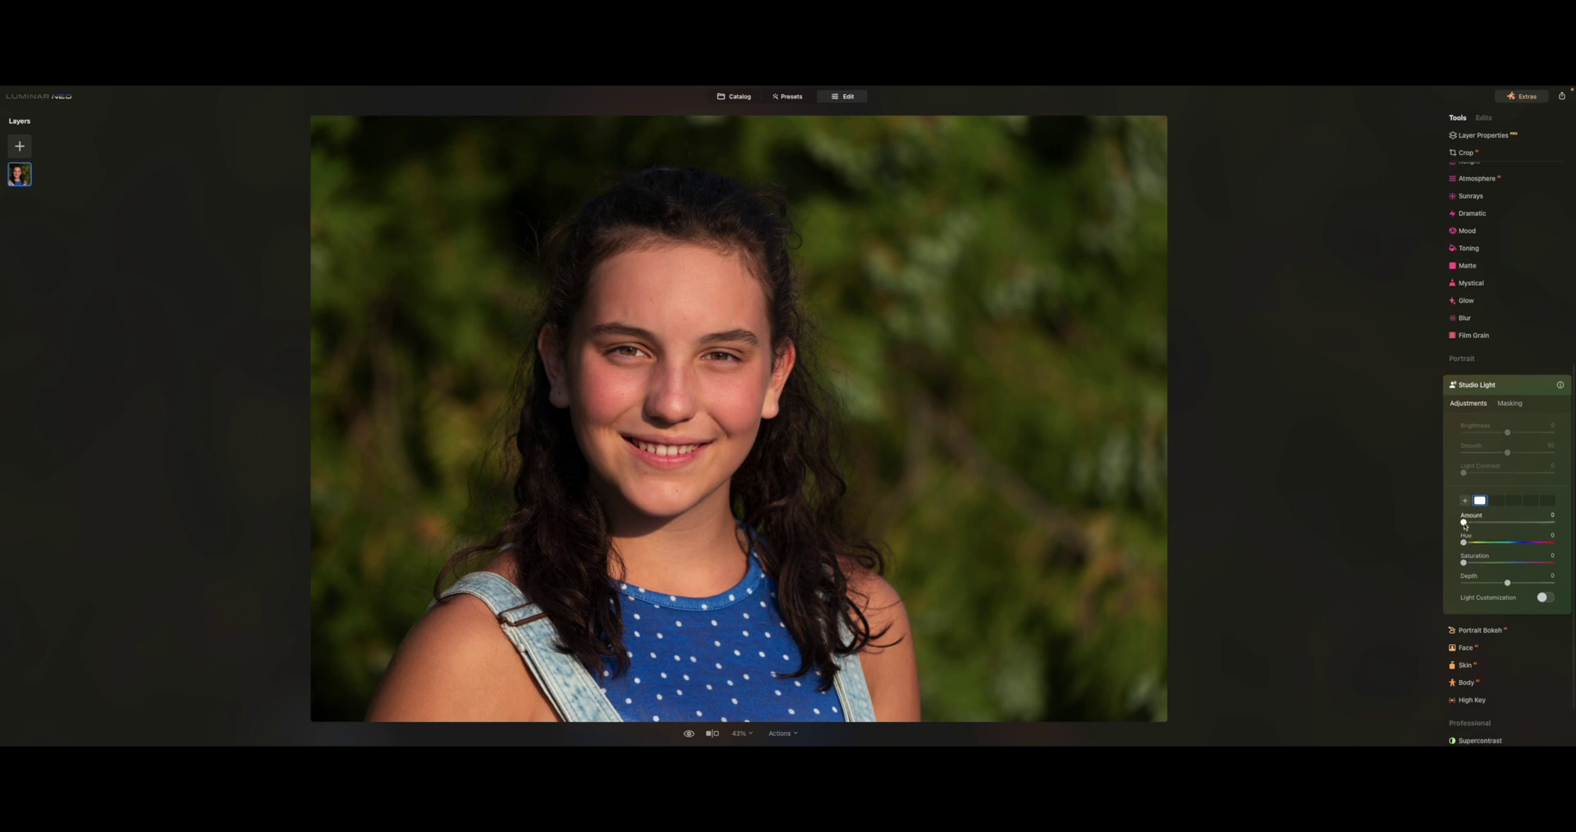
# - Raise the Studio Light Amount slightly and move the light to the left of her mouth
pyautogui.moveTo(1465, 523); pyautogui.dragTo(1478, 524)
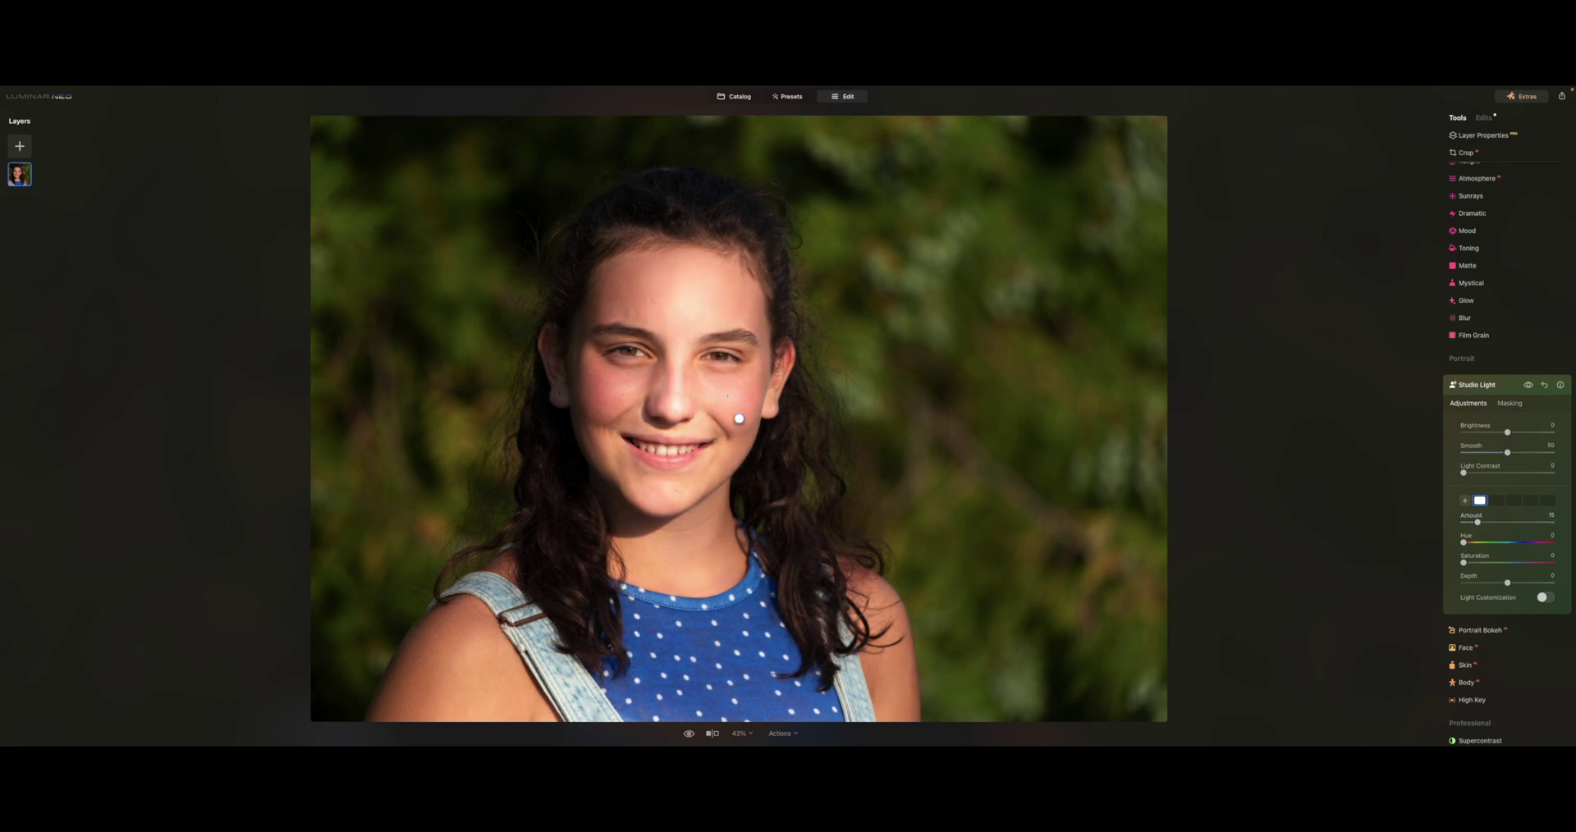
pyautogui.moveTo(740, 420); pyautogui.dragTo(472, 381)
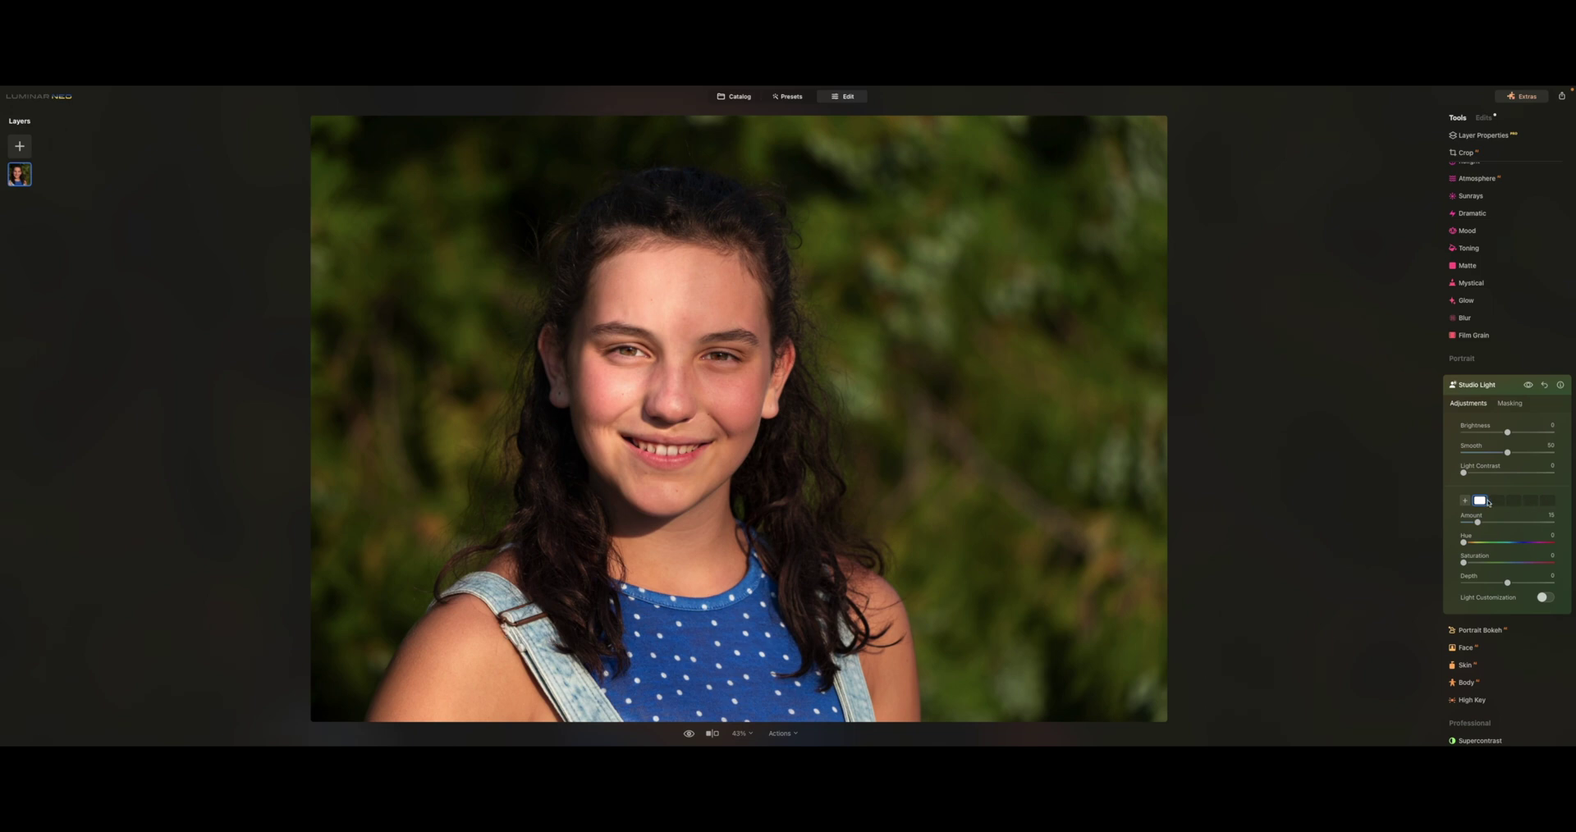
# - Add a second light, place it beside her face and set its Amount to 11
pyautogui.click(1466, 501)
pyautogui.moveTo(740, 419); pyautogui.dragTo(764, 408)
pyautogui.moveTo(1465, 522); pyautogui.dragTo(1485, 523)
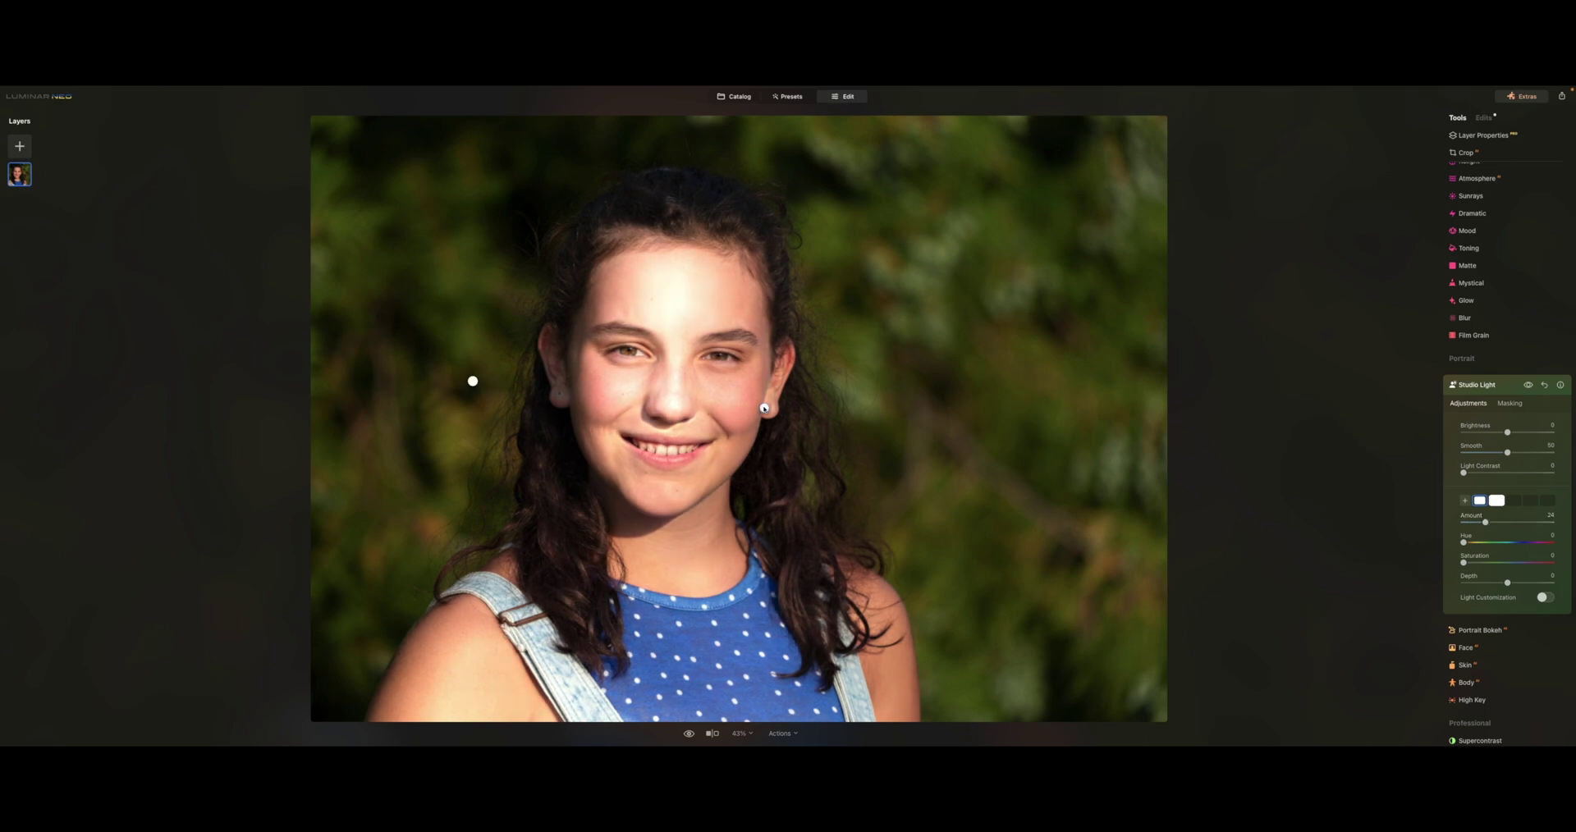
pyautogui.moveTo(765, 408); pyautogui.dragTo(851, 468)
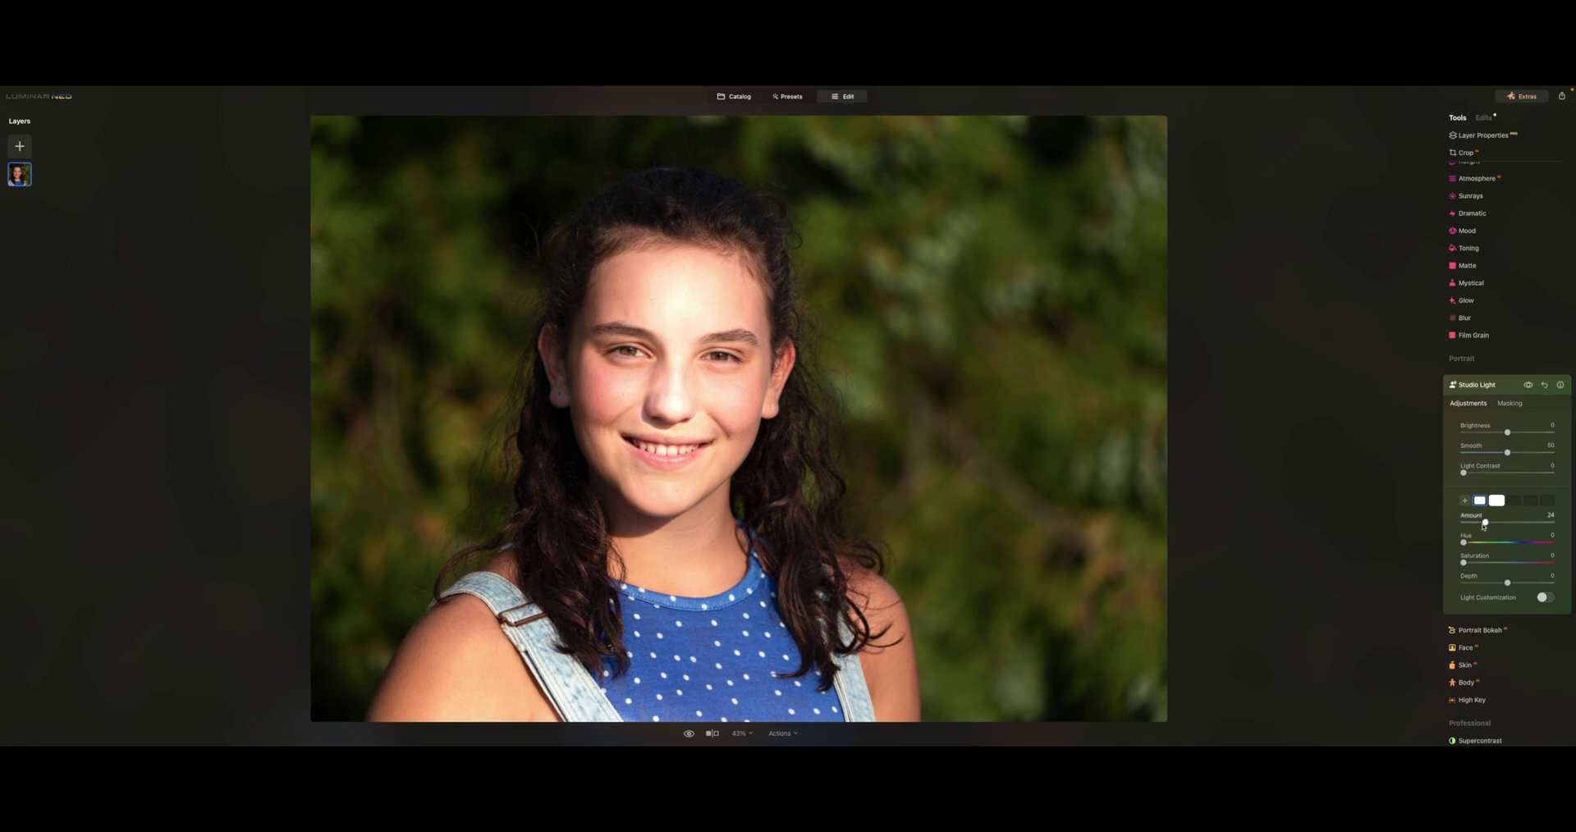
pyautogui.moveTo(1485, 523); pyautogui.dragTo(1476, 526)
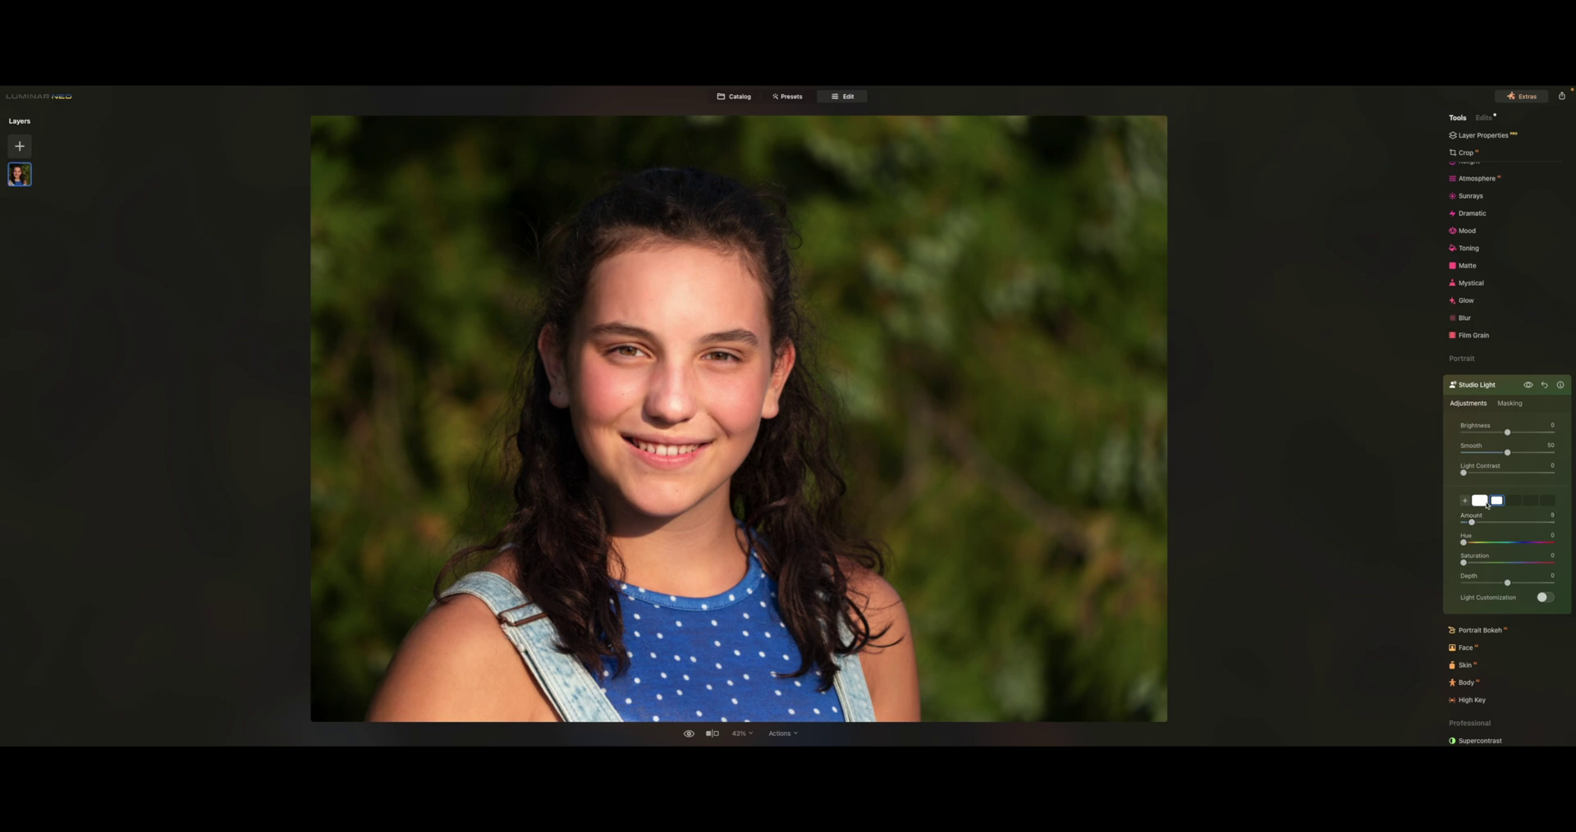
# - Hide the first light source, then make it visible again with Show
pyautogui.moveTo(662, 457)
pyautogui.click(482, 388)
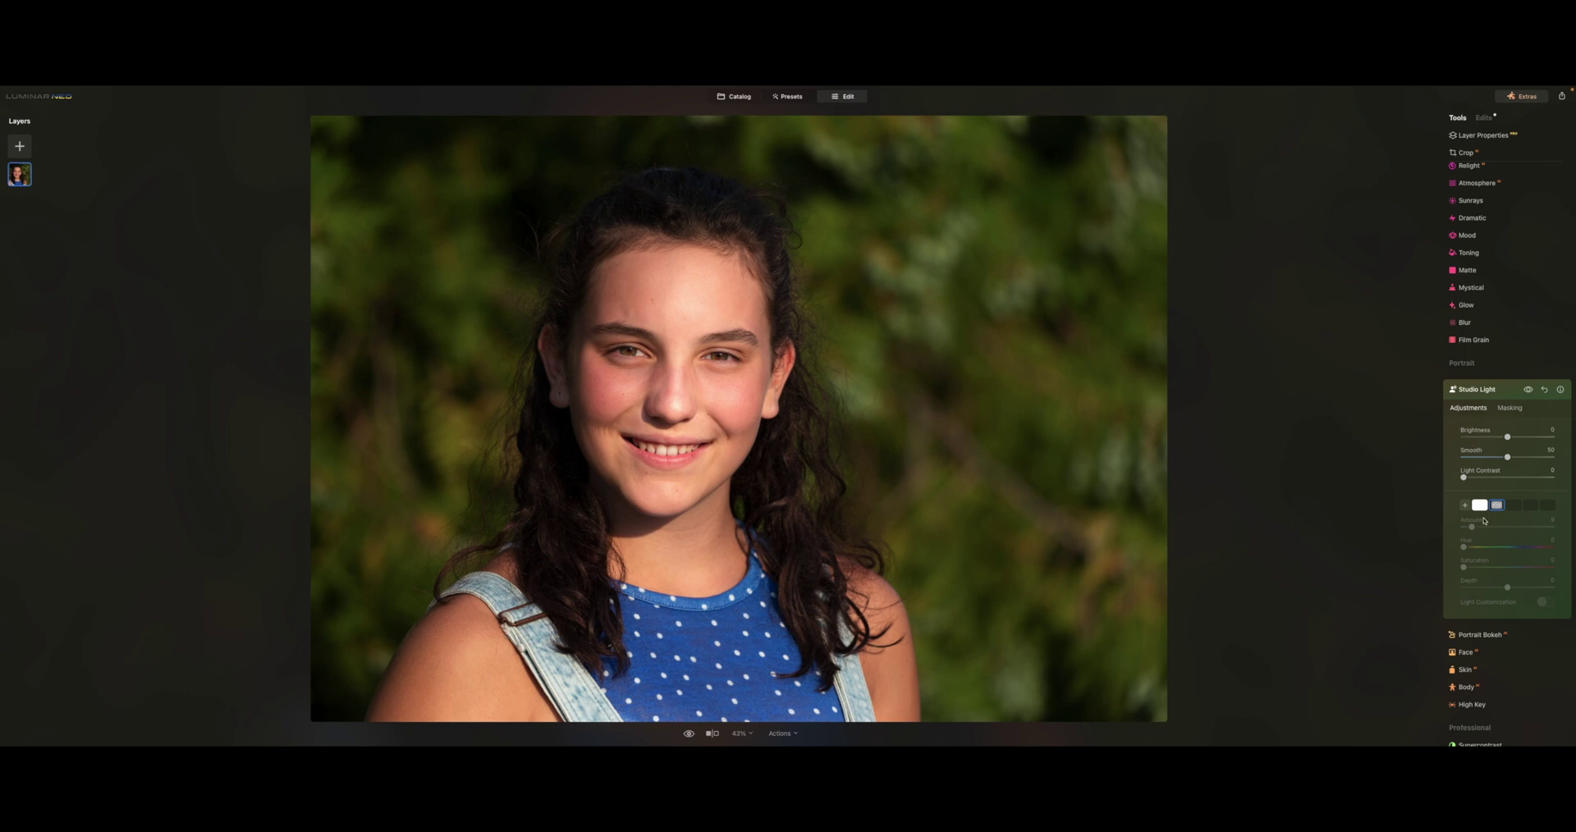
pyautogui.rightClick(1497, 506)
pyautogui.click(1511, 511)
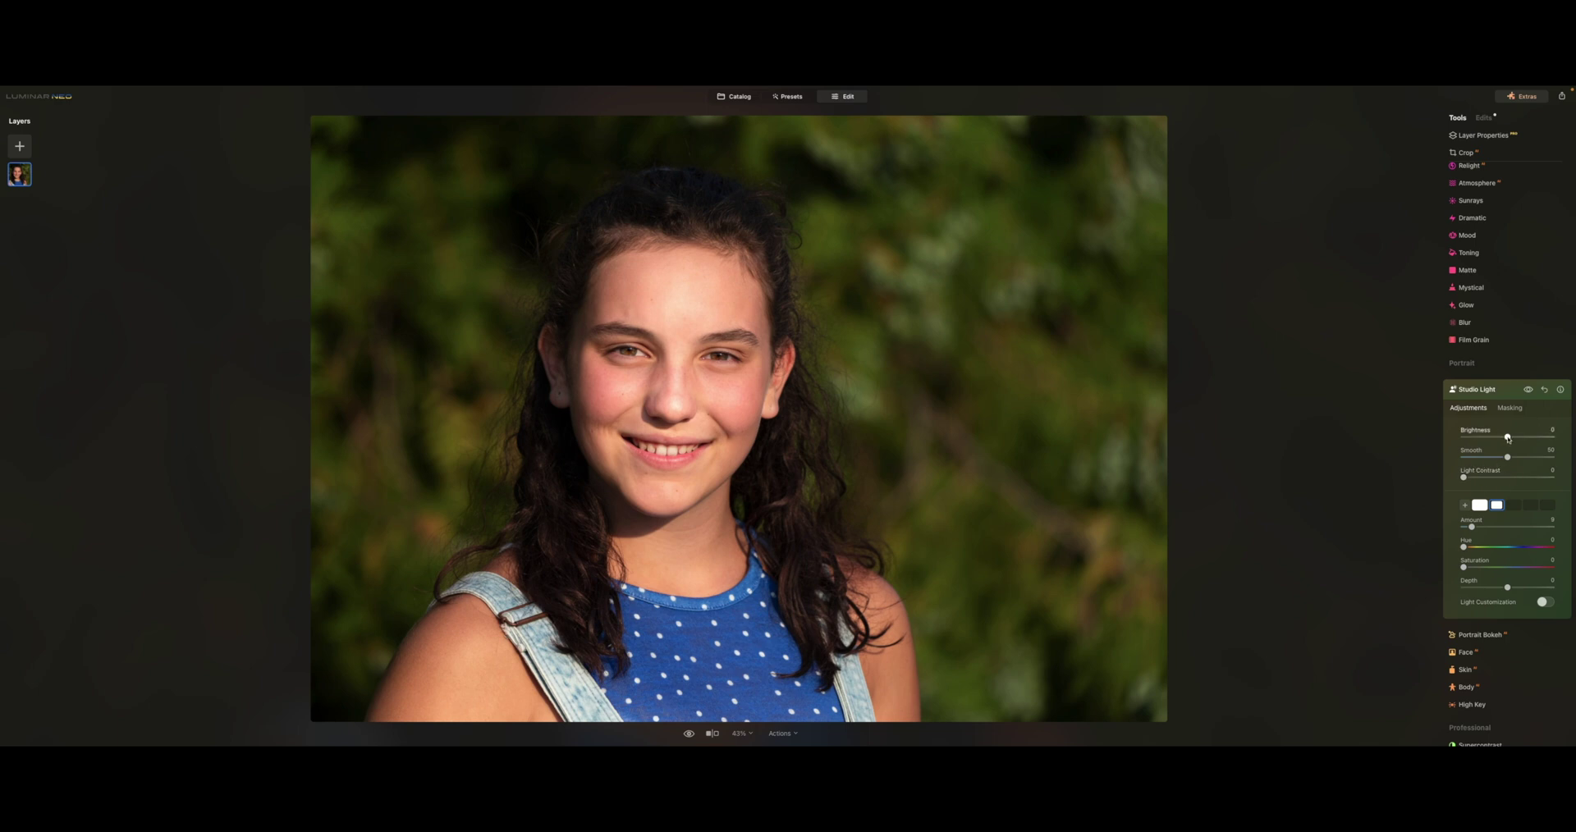
# - Try Studio Light Brightness at -100 and 100, then reset it to 0
pyautogui.moveTo(1508, 438); pyautogui.dragTo(1444, 438)
pyautogui.moveTo(871, 314)
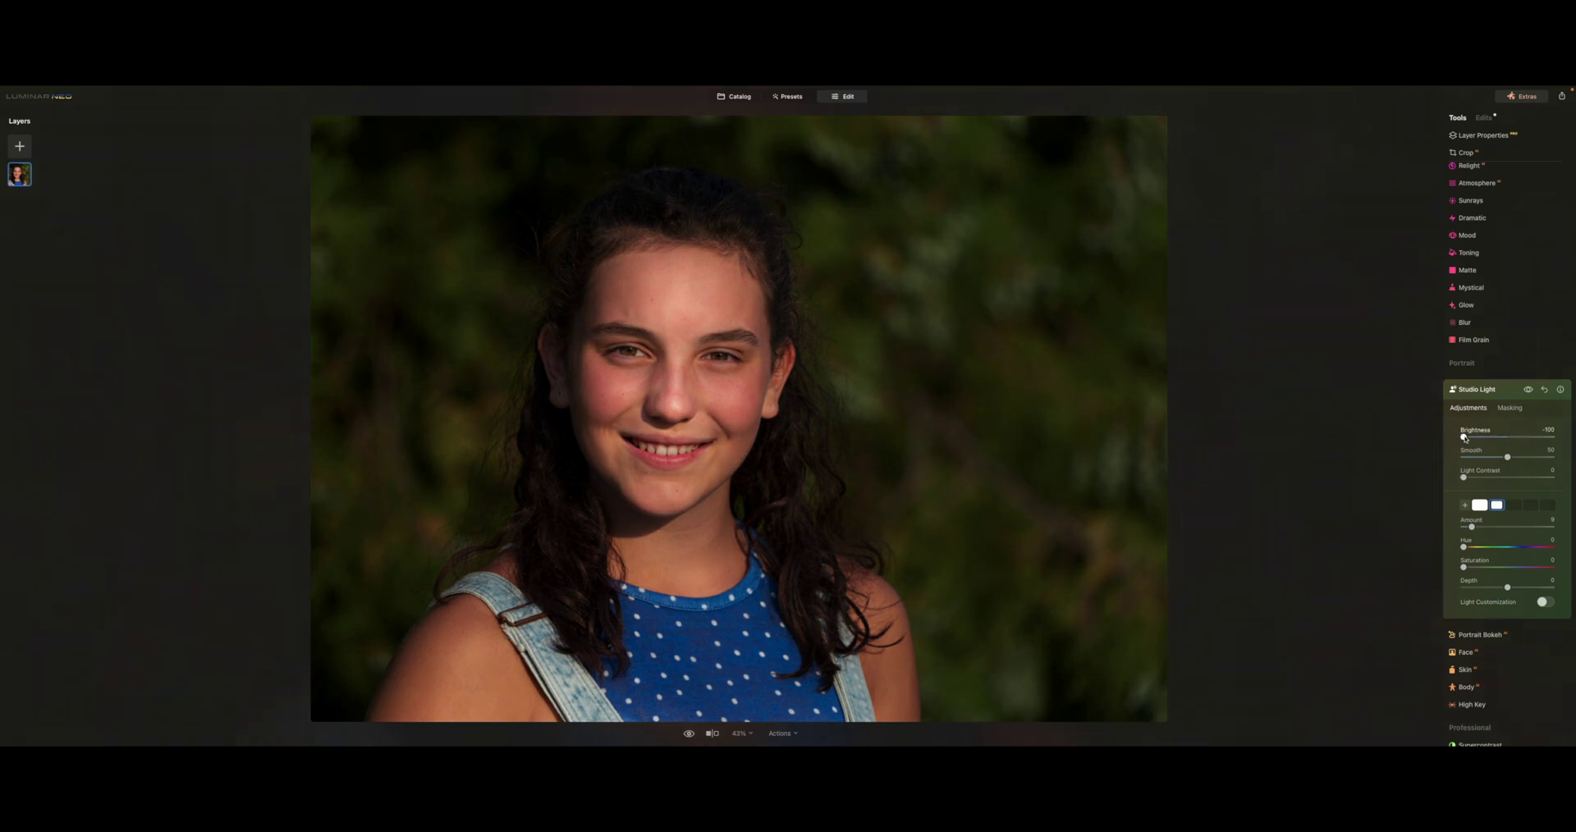
pyautogui.moveTo(1464, 437); pyautogui.dragTo(1551, 437)
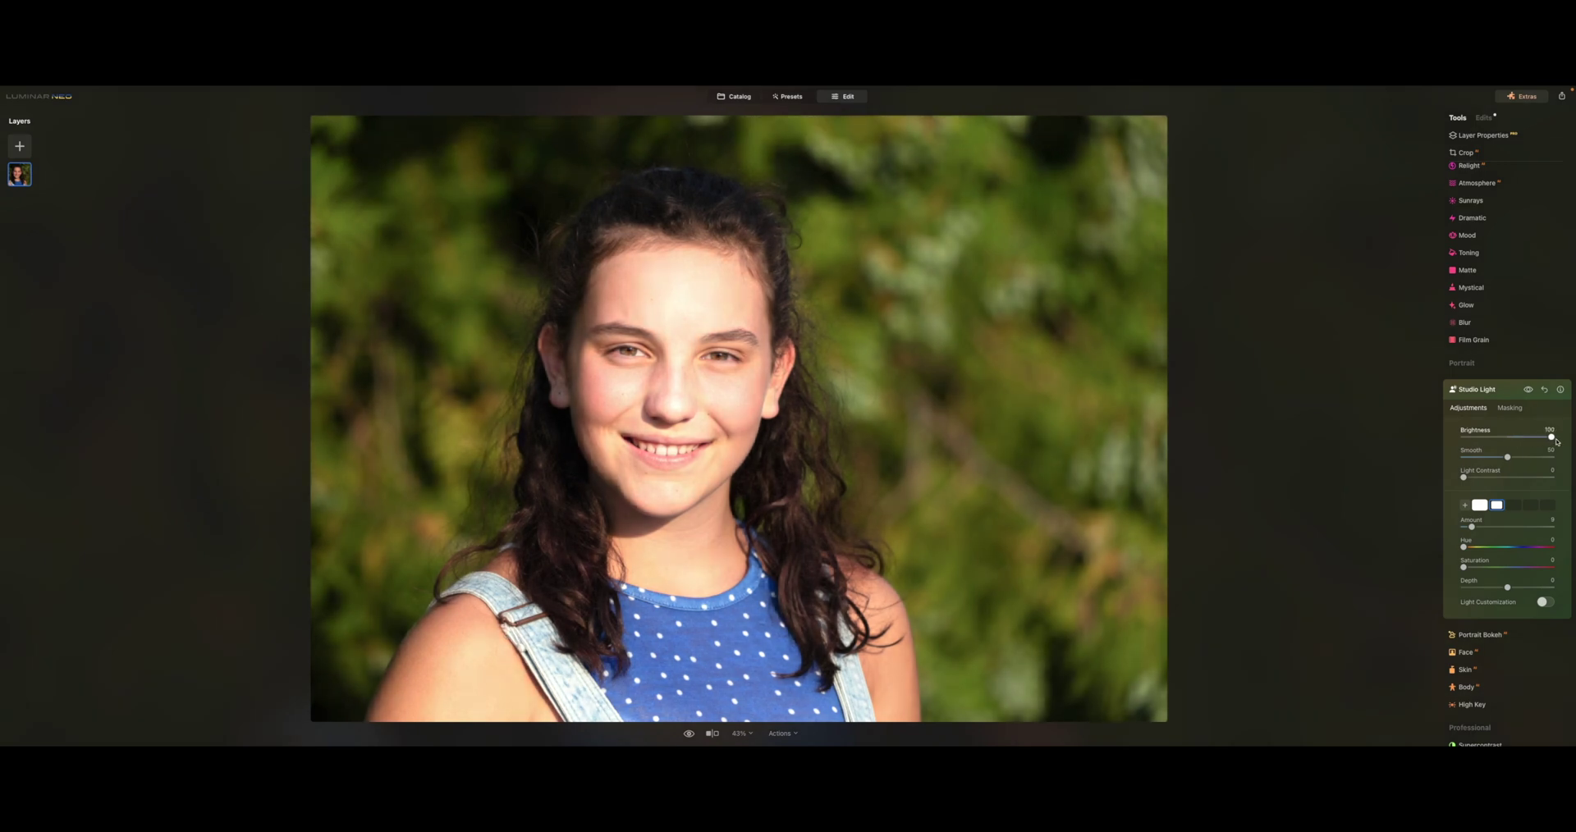
pyautogui.moveTo(932, 418)
pyautogui.doubleClick(1458, 432)
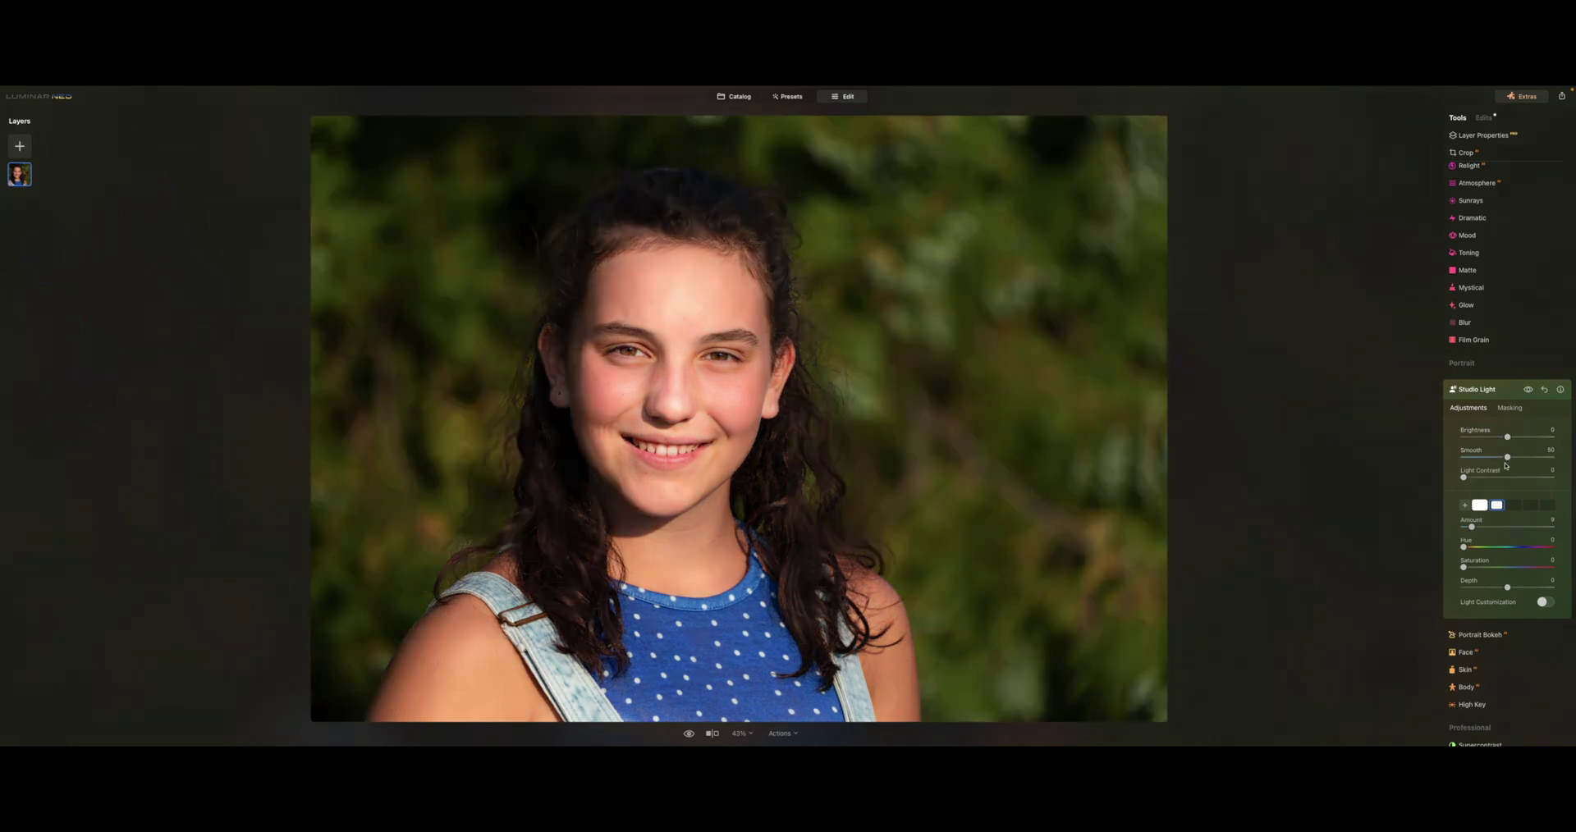
# - View the face at 100% and settle Smooth at about 42 after testing 100 and 0
pyautogui.hotkey('ctrl', '1')
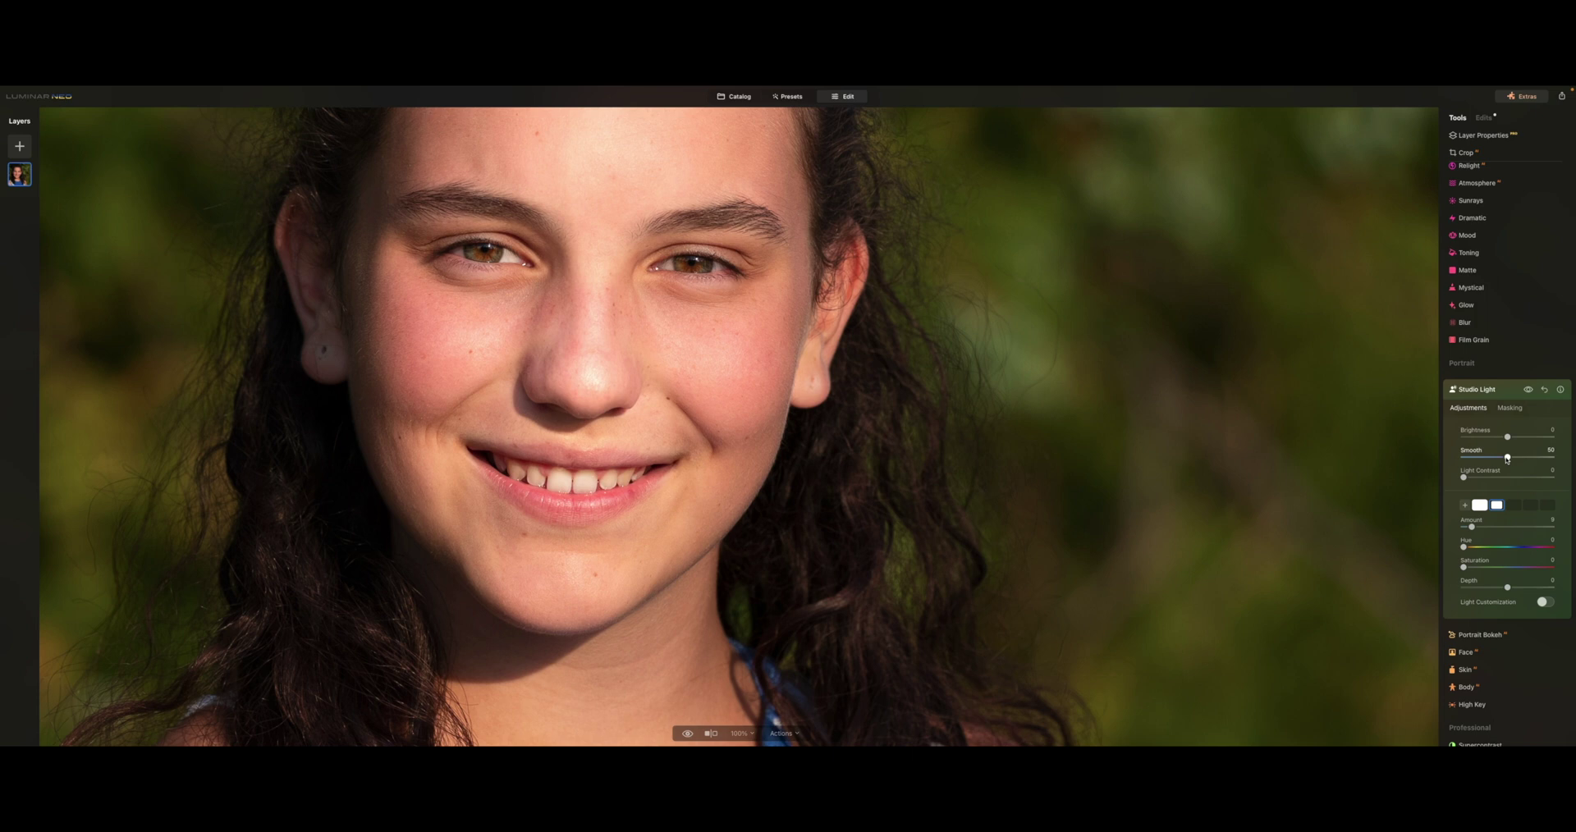
pyautogui.moveTo(1507, 459); pyautogui.dragTo(1572, 463)
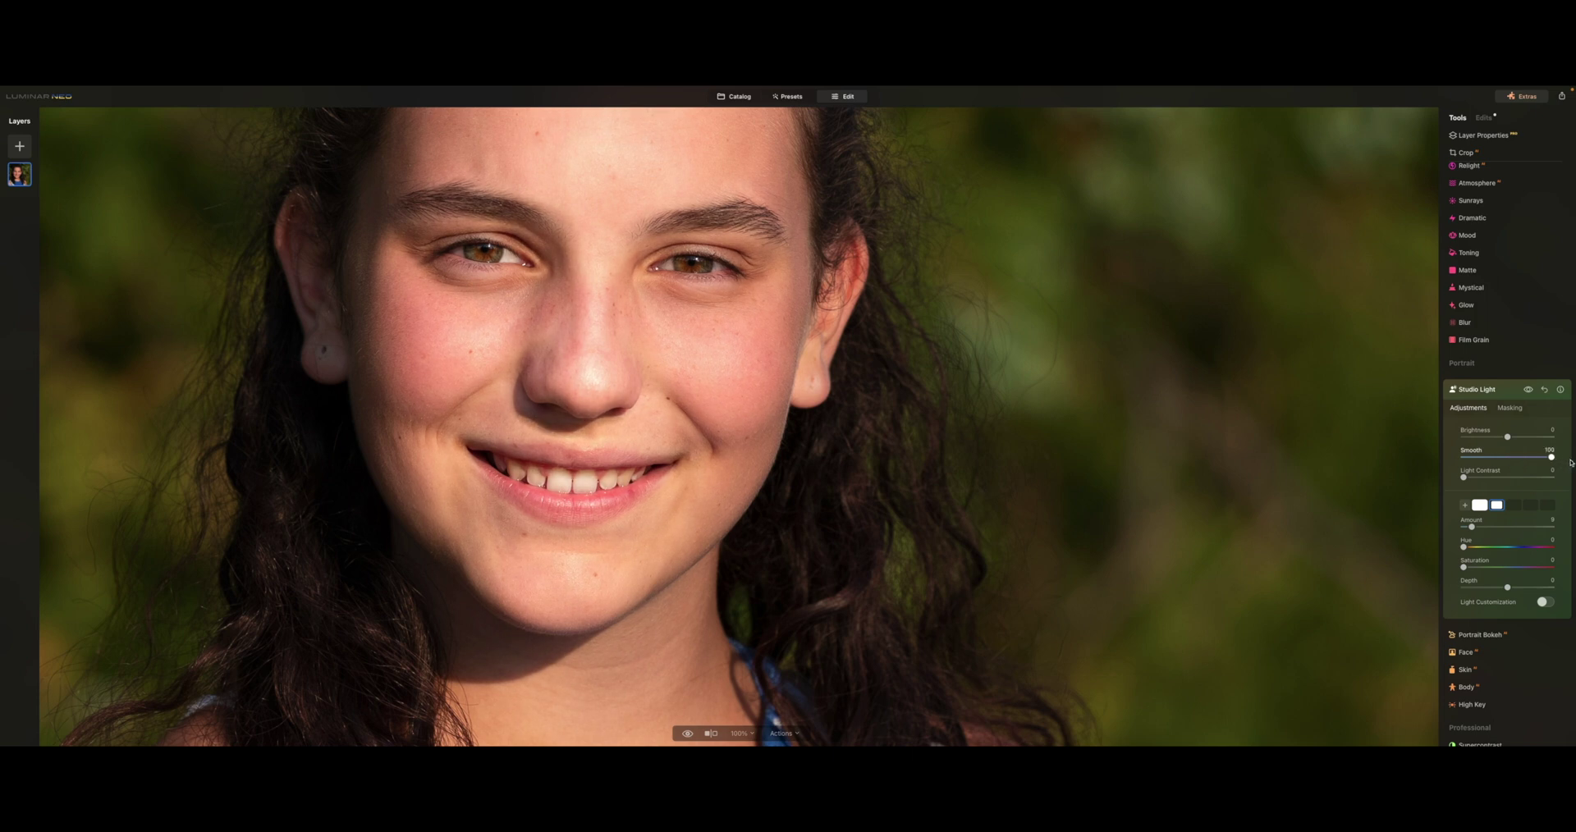
pyautogui.moveTo(1571, 463); pyautogui.dragTo(1453, 462)
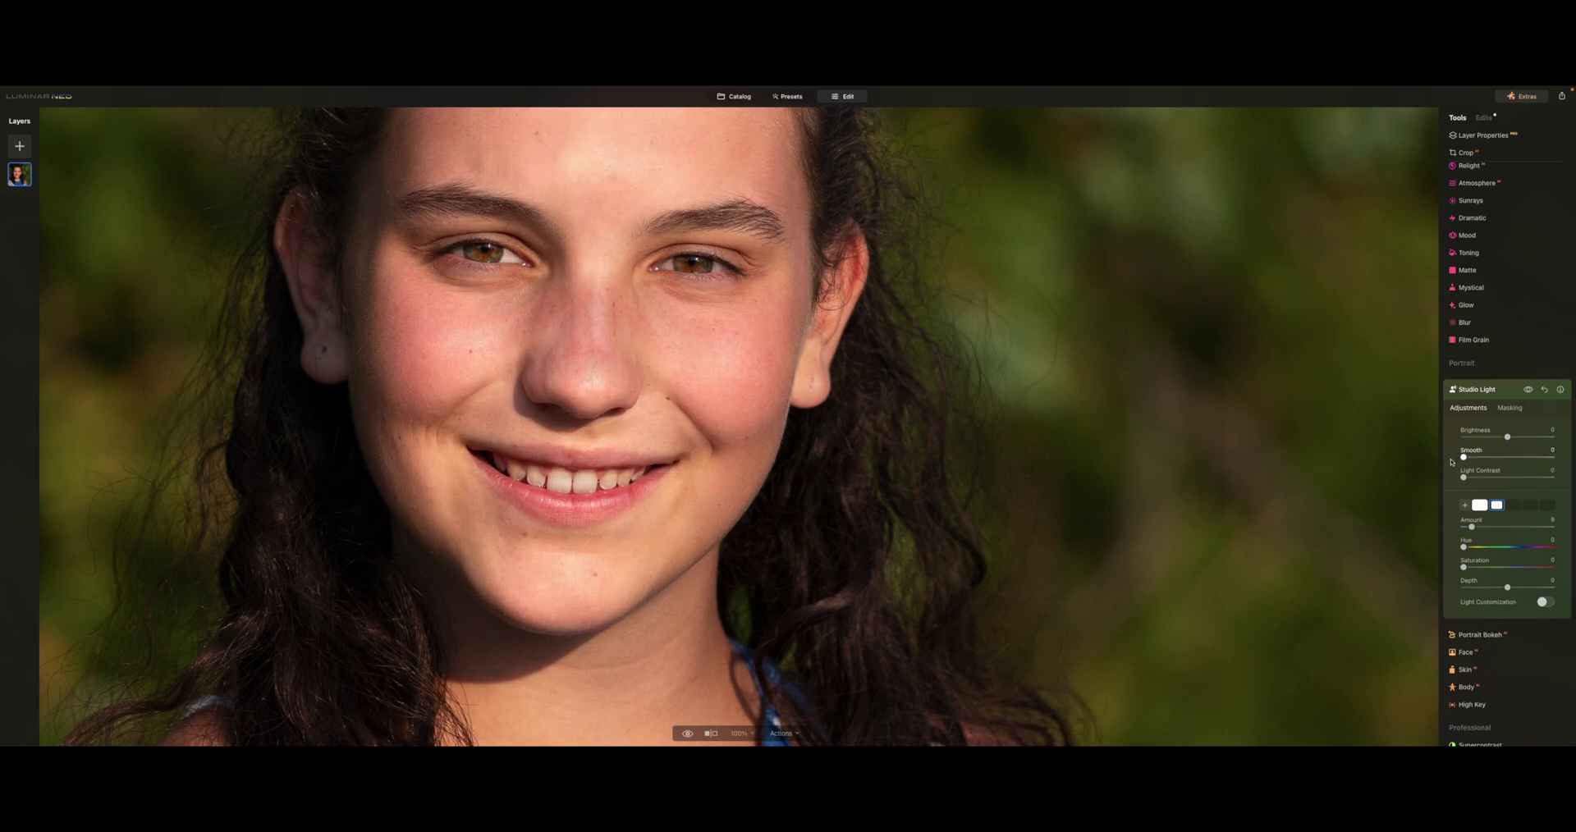
pyautogui.click(1507, 457)
pyautogui.moveTo(1507, 457); pyautogui.dragTo(1500, 460)
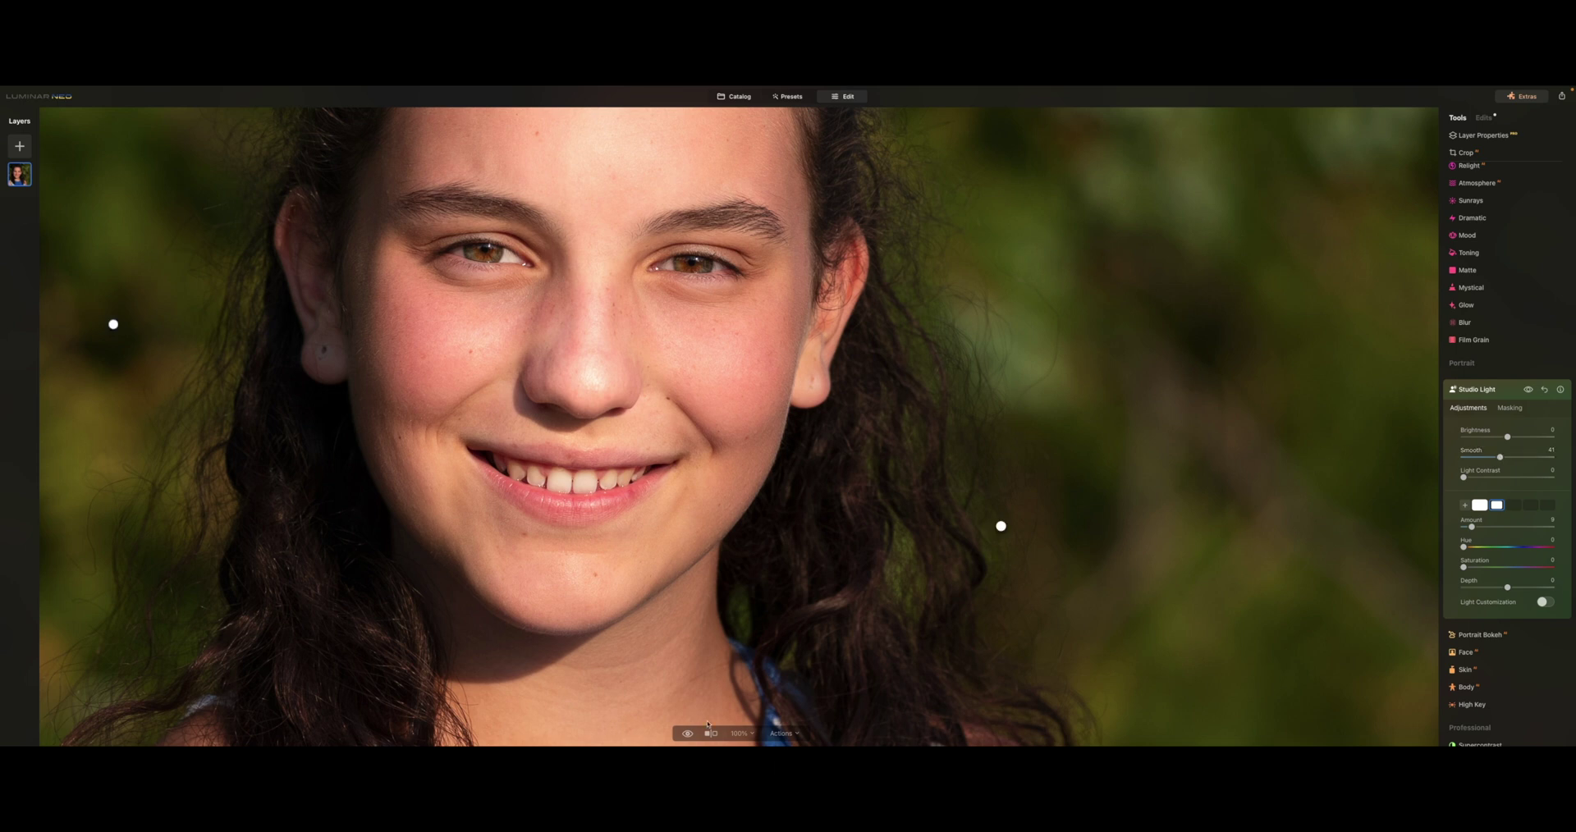
# - Fit the portrait to the screen, raise the first light's Amount to 16 and reset Light Contrast to 0
pyautogui.click(741, 733)
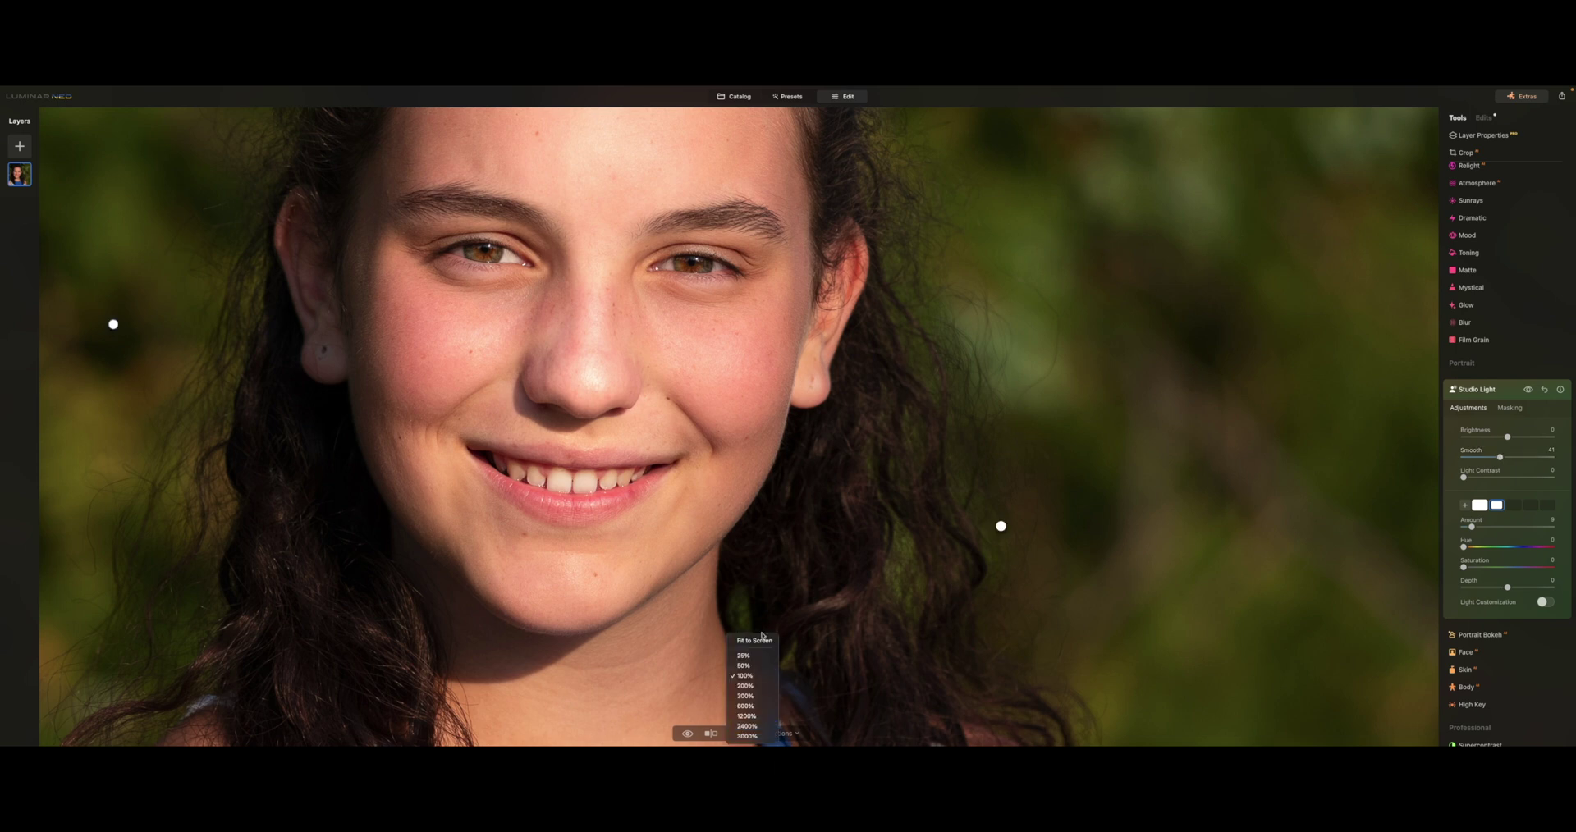
pyautogui.click(760, 642)
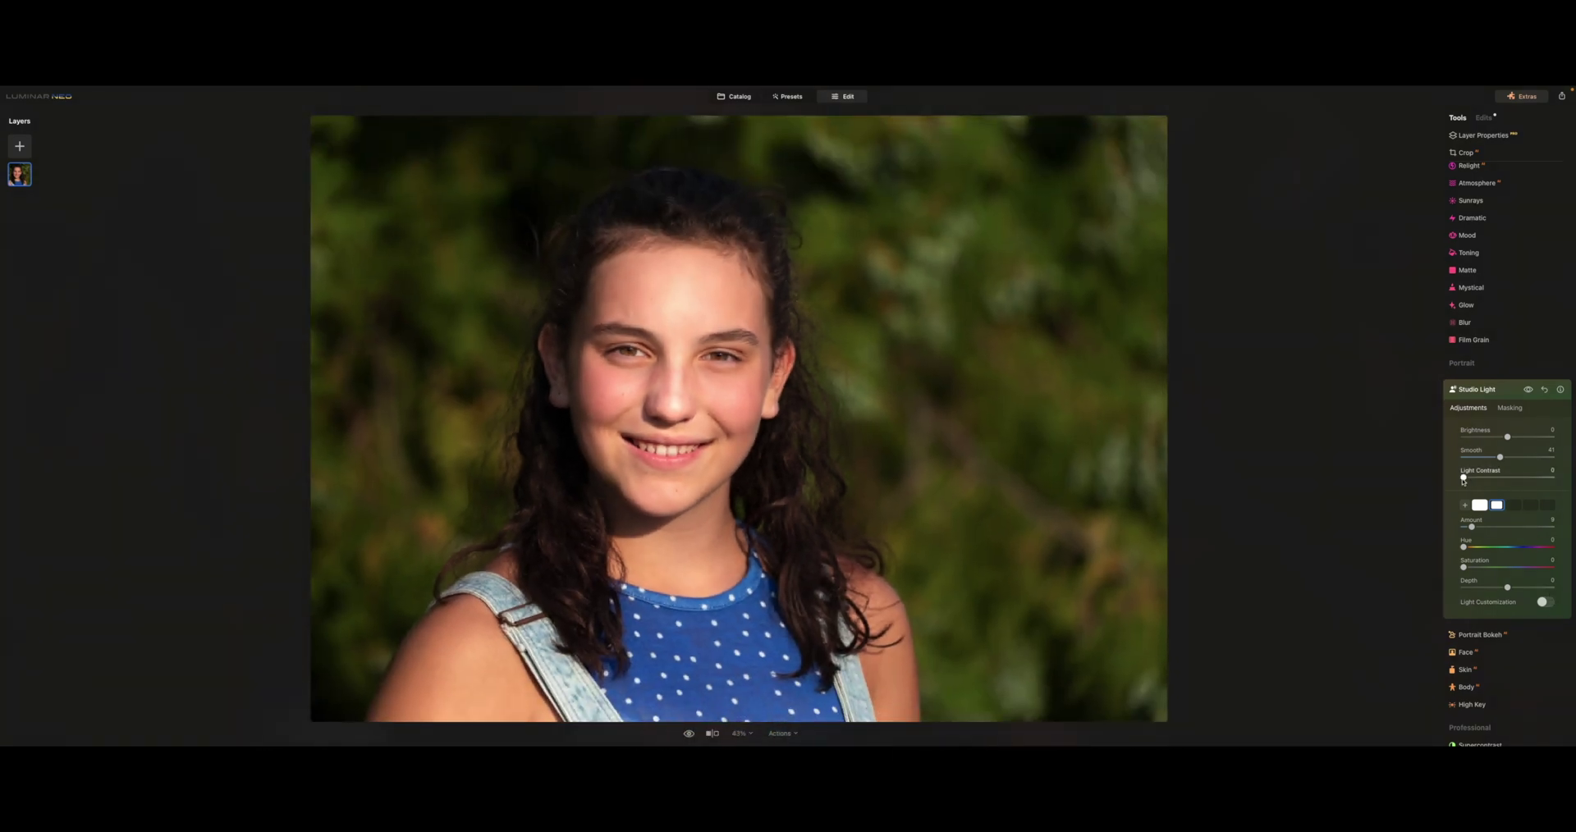
pyautogui.moveTo(1463, 478); pyautogui.dragTo(1554, 480)
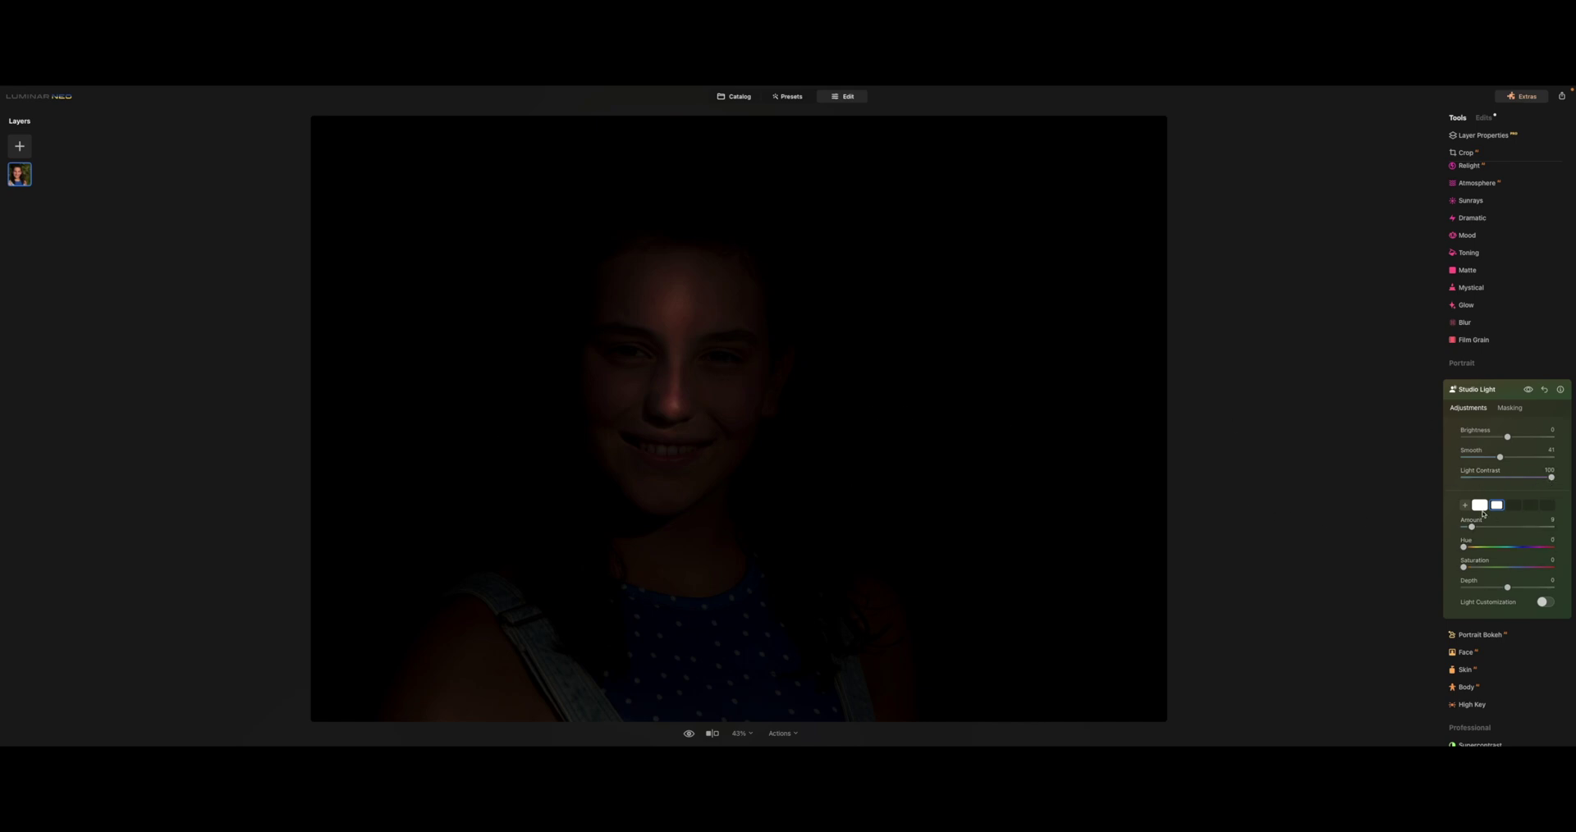
pyautogui.click(1481, 506)
pyautogui.moveTo(1473, 527)
pyautogui.mouseDown()
pyautogui.moveTo(1512, 528)
pyautogui.moveTo(1478, 531)
pyautogui.mouseUp()
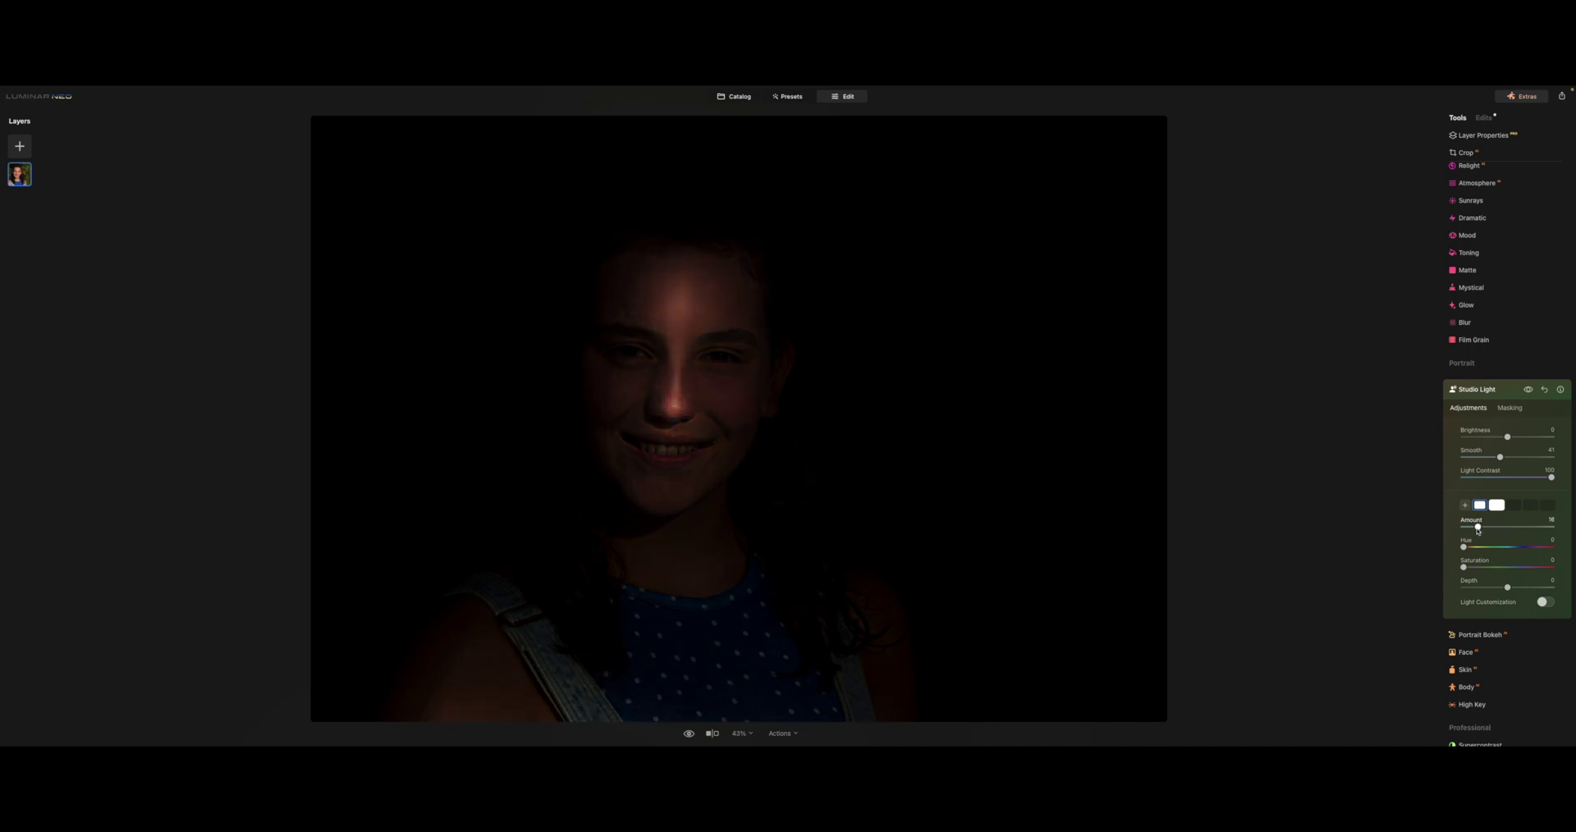
pyautogui.doubleClick(1492, 477)
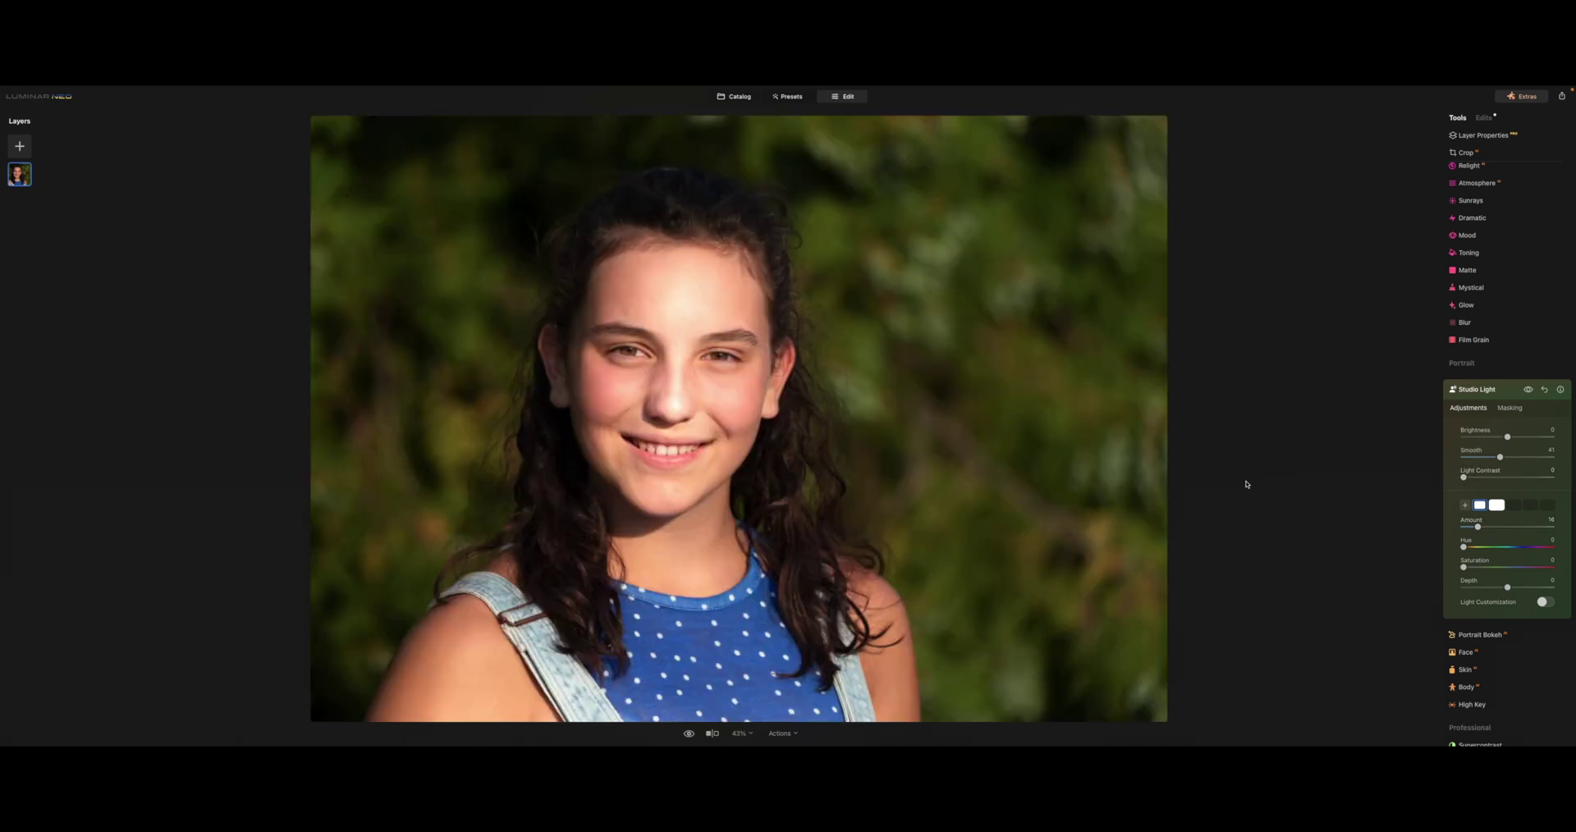
# - Darken Studio Light Brightness and turn the light pink with Hue 360 and higher Saturation
pyautogui.scroll(-1, 1499, 554)
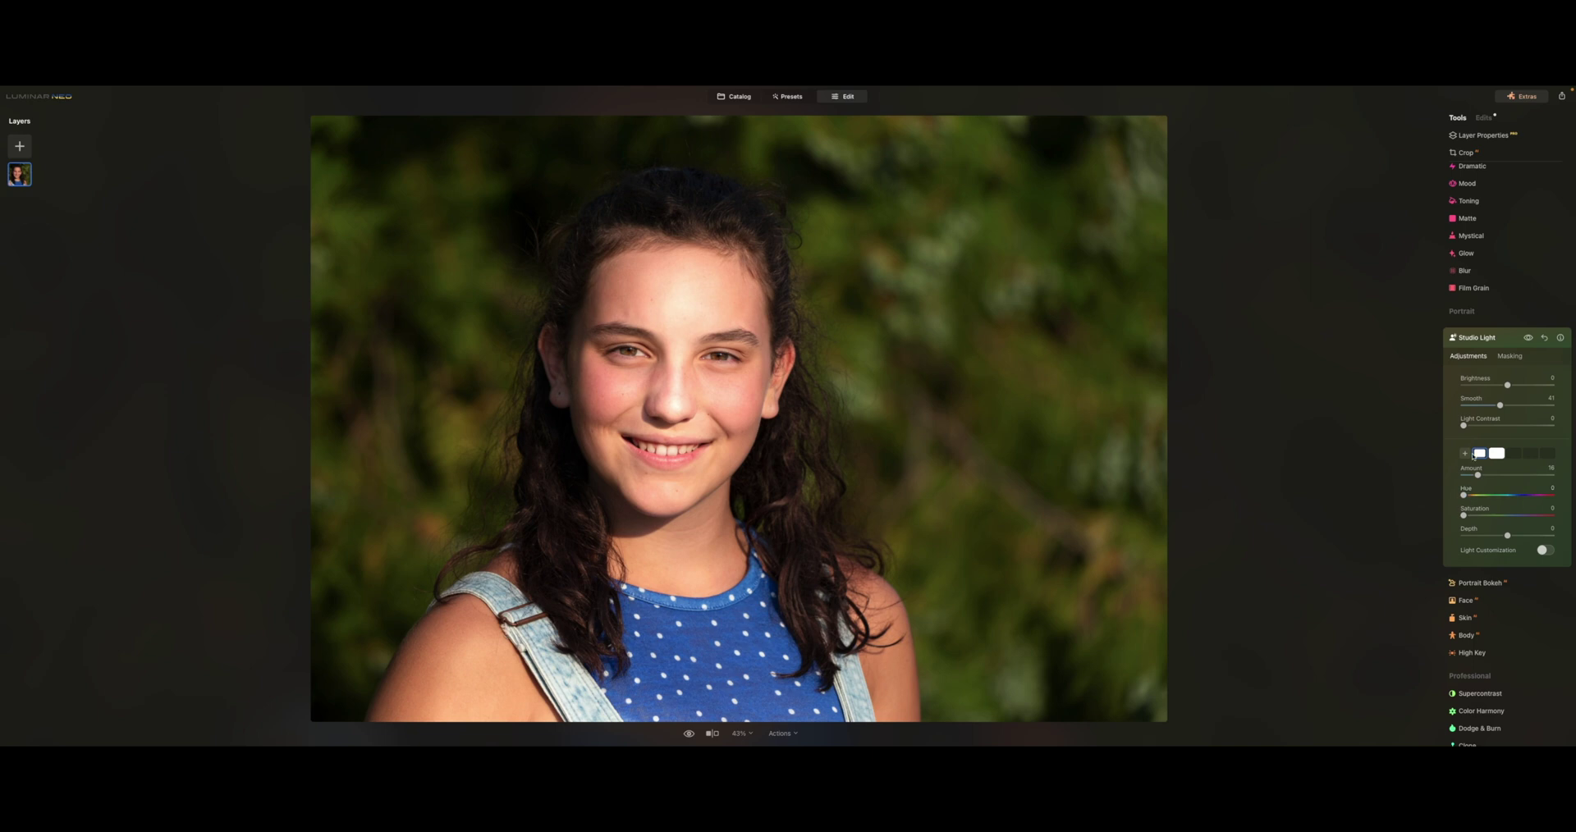
pyautogui.moveTo(1507, 385); pyautogui.dragTo(1472, 386)
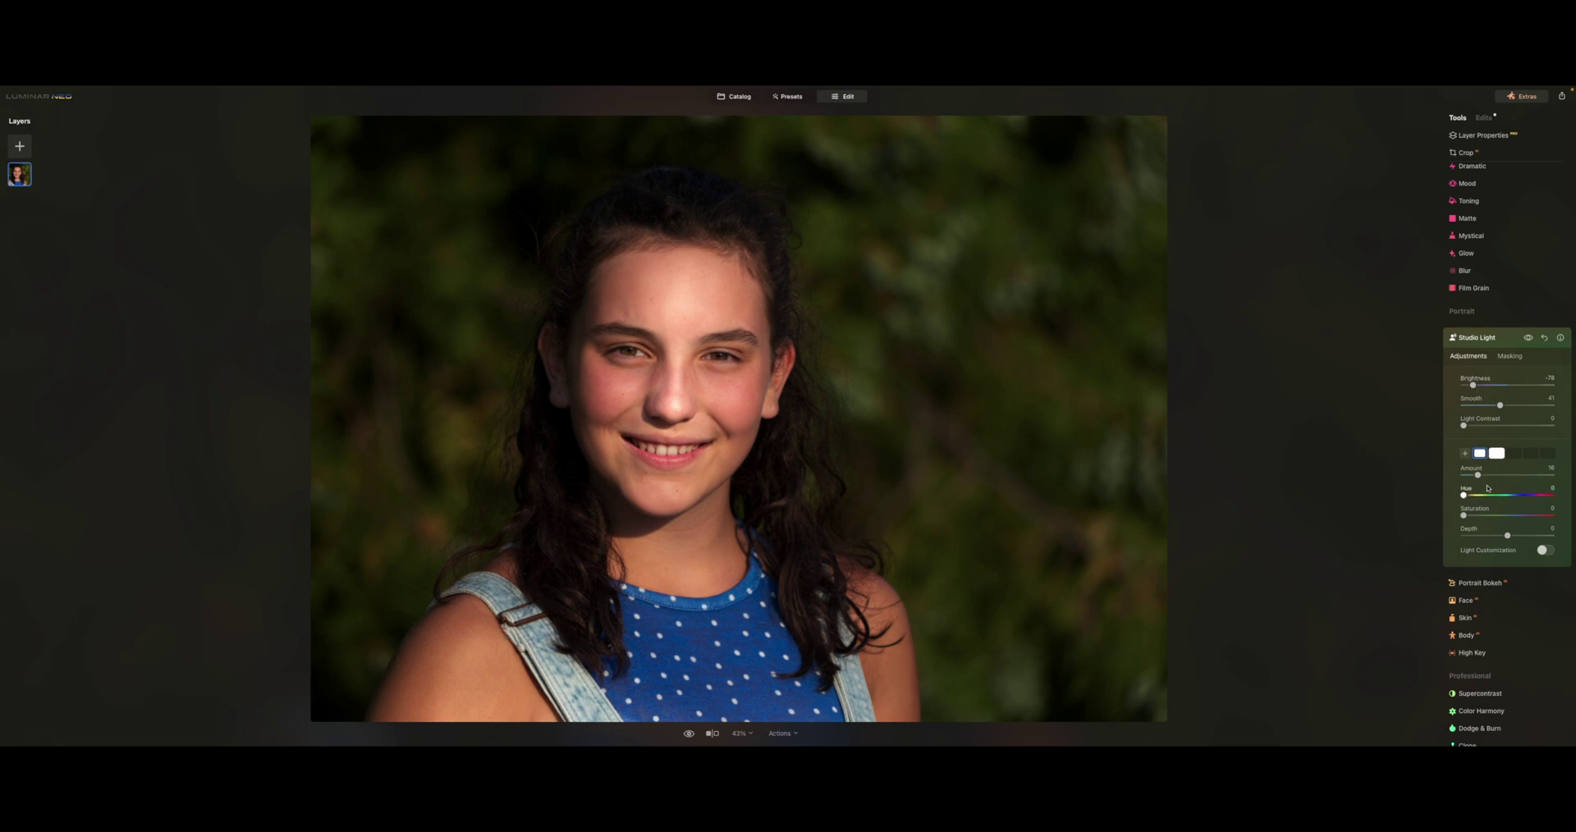
pyautogui.moveTo(1468, 501); pyautogui.dragTo(1562, 503)
pyautogui.moveTo(1464, 516); pyautogui.dragTo(1533, 521)
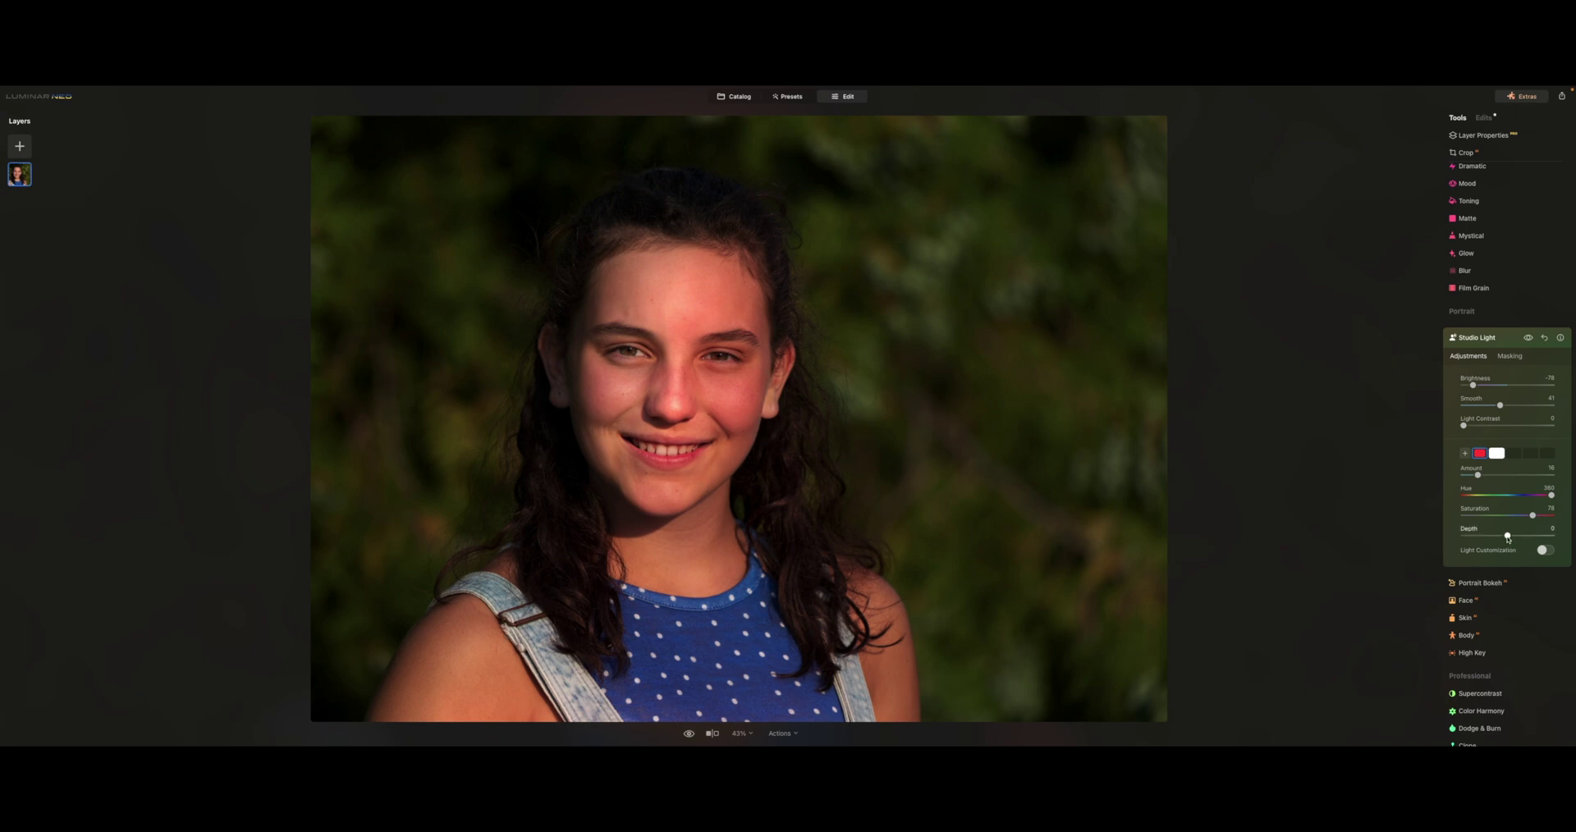
# - Set the light's Depth to about 64 and its Saturation to about 54
pyautogui.moveTo(1508, 537); pyautogui.dragTo(1439, 536)
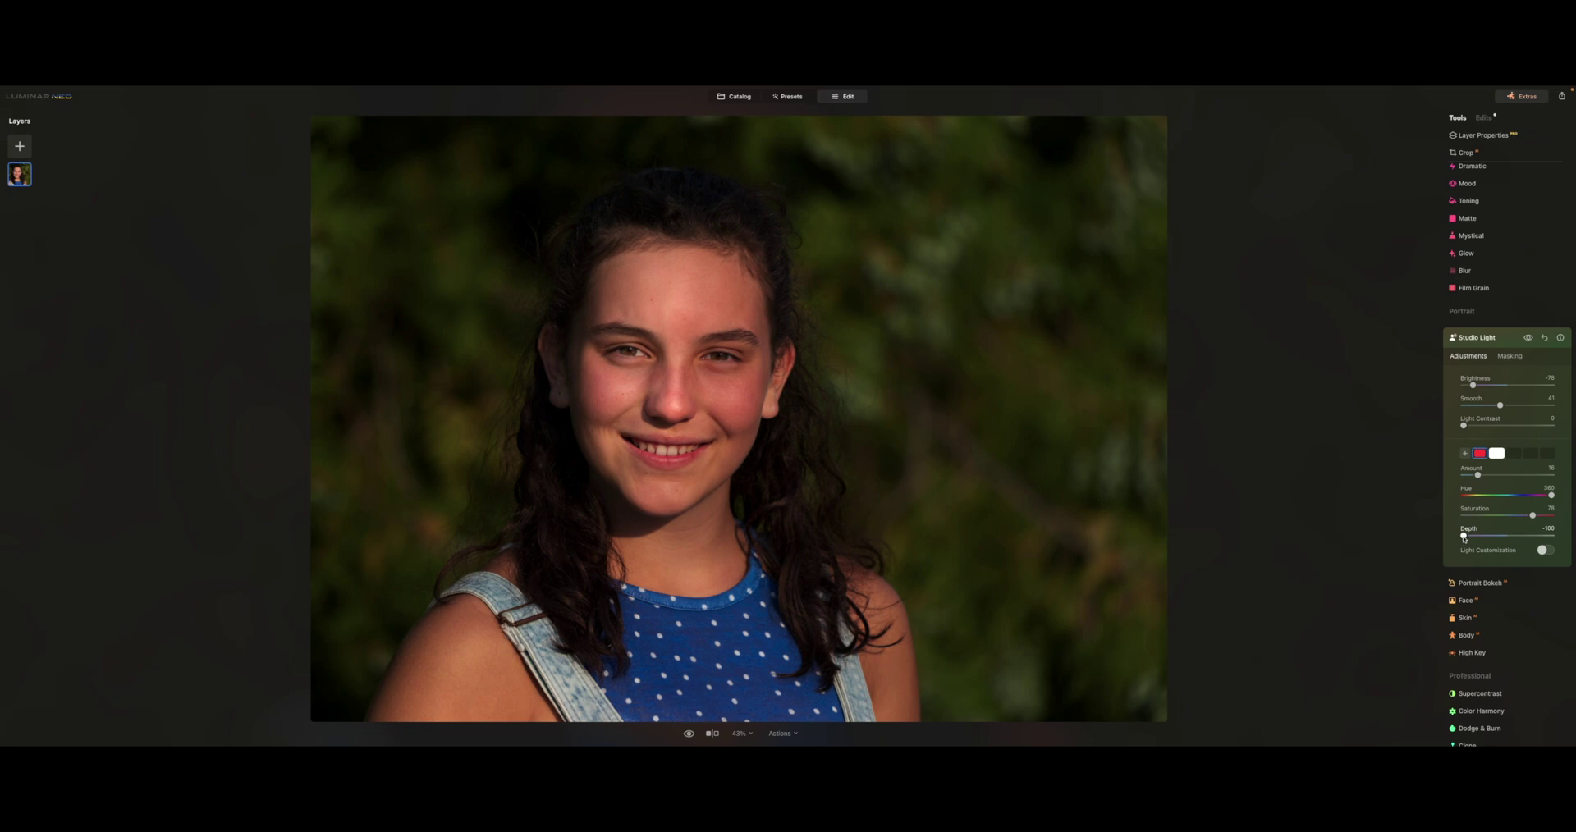
pyautogui.moveTo(1463, 538); pyautogui.dragTo(1572, 540)
pyautogui.moveTo(853, 470)
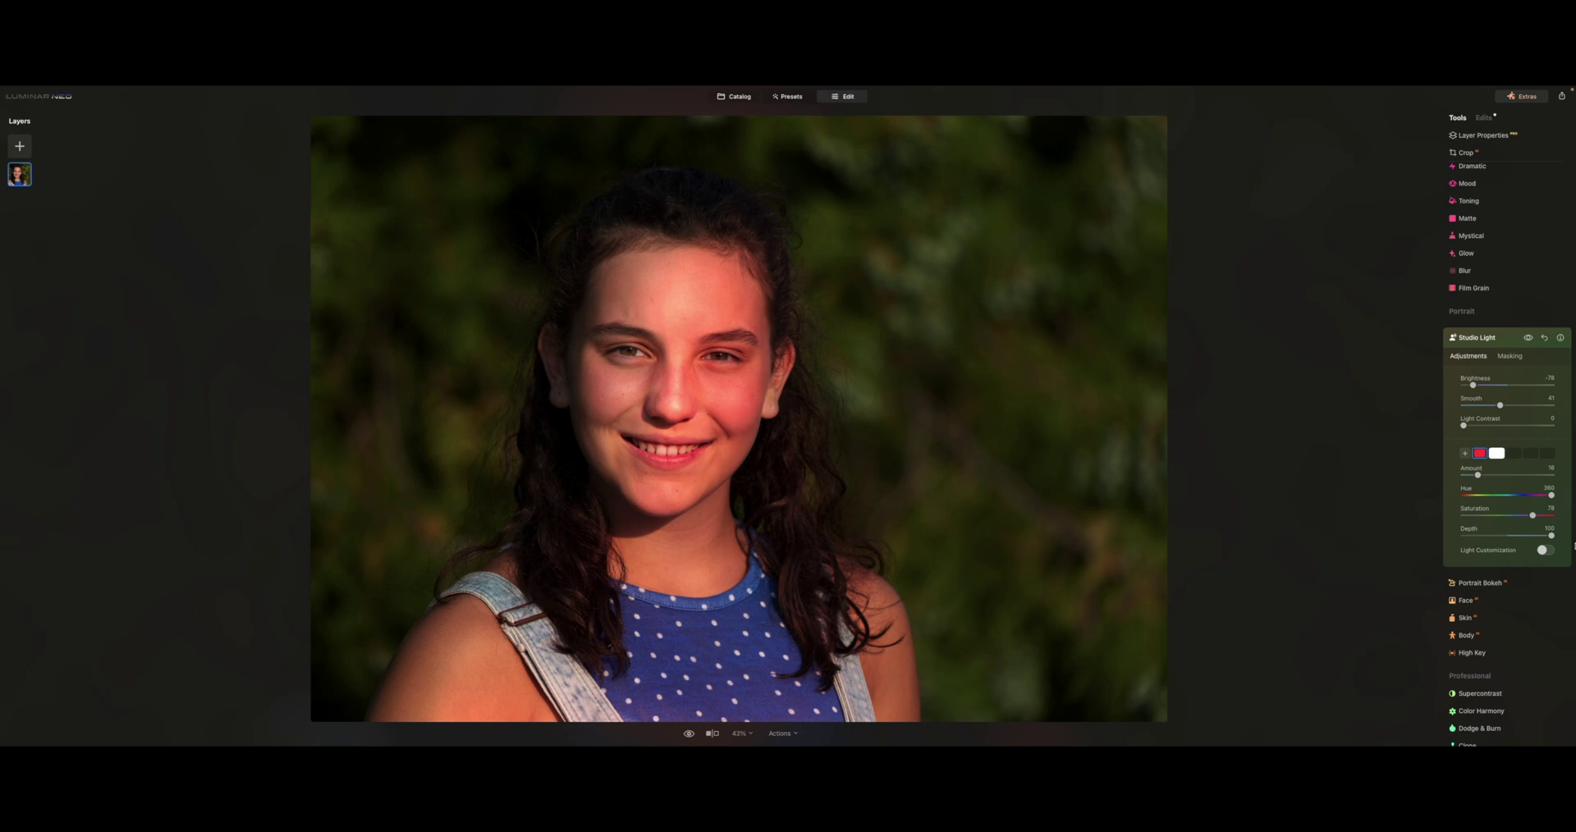
pyautogui.moveTo(1552, 537); pyautogui.dragTo(1536, 536)
pyautogui.moveTo(1533, 515); pyautogui.dragTo(1514, 518)
pyautogui.moveTo(1514, 518); pyautogui.dragTo(1511, 518)
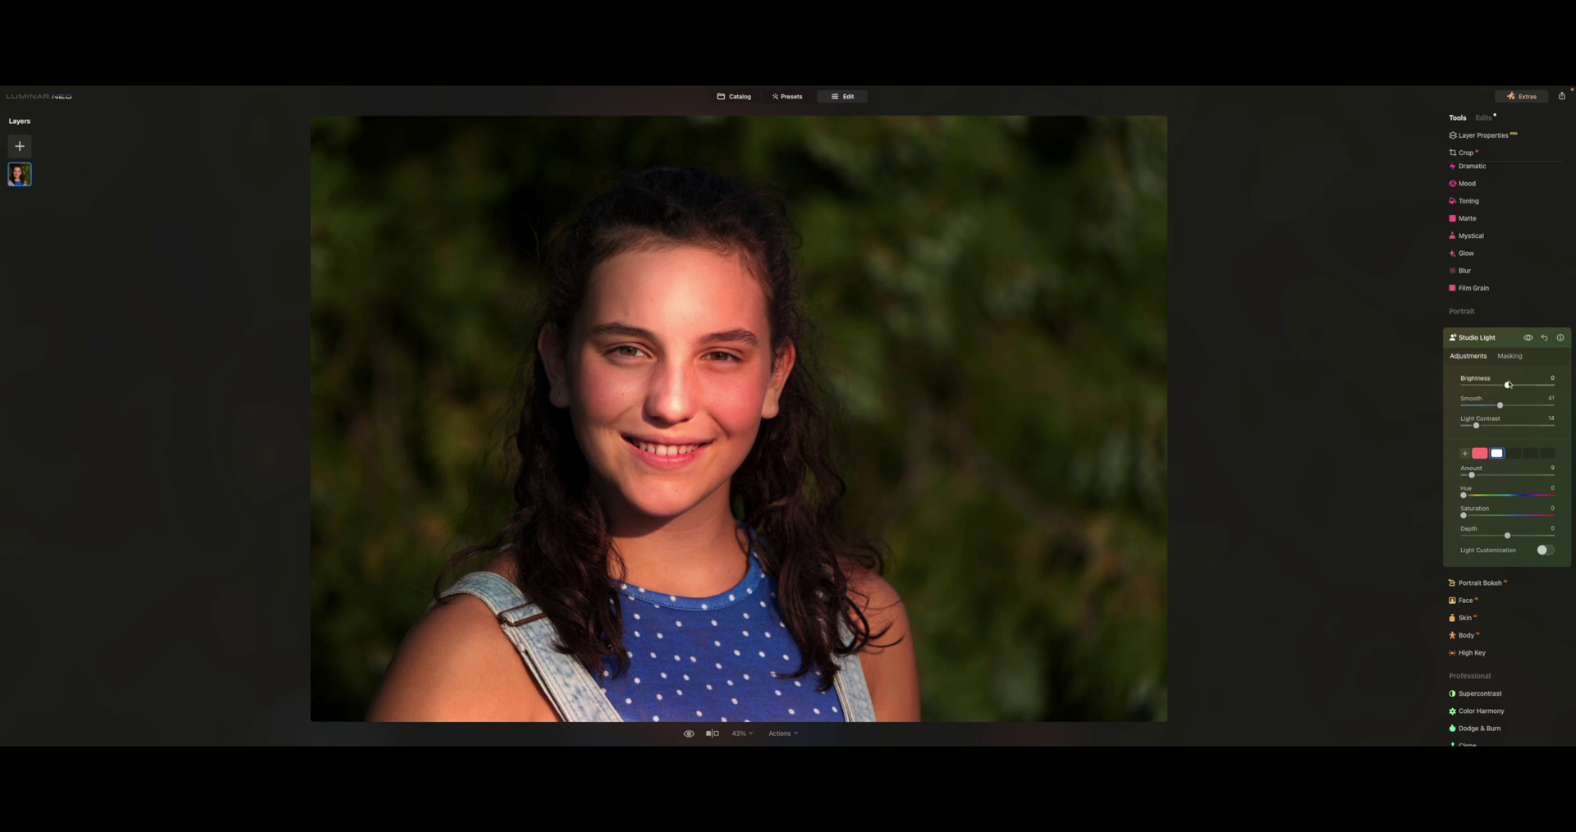
# - Lower Brightness to -53, tint the second light yellow and move it onto her left cheek
pyautogui.moveTo(1507, 386); pyautogui.dragTo(1480, 389)
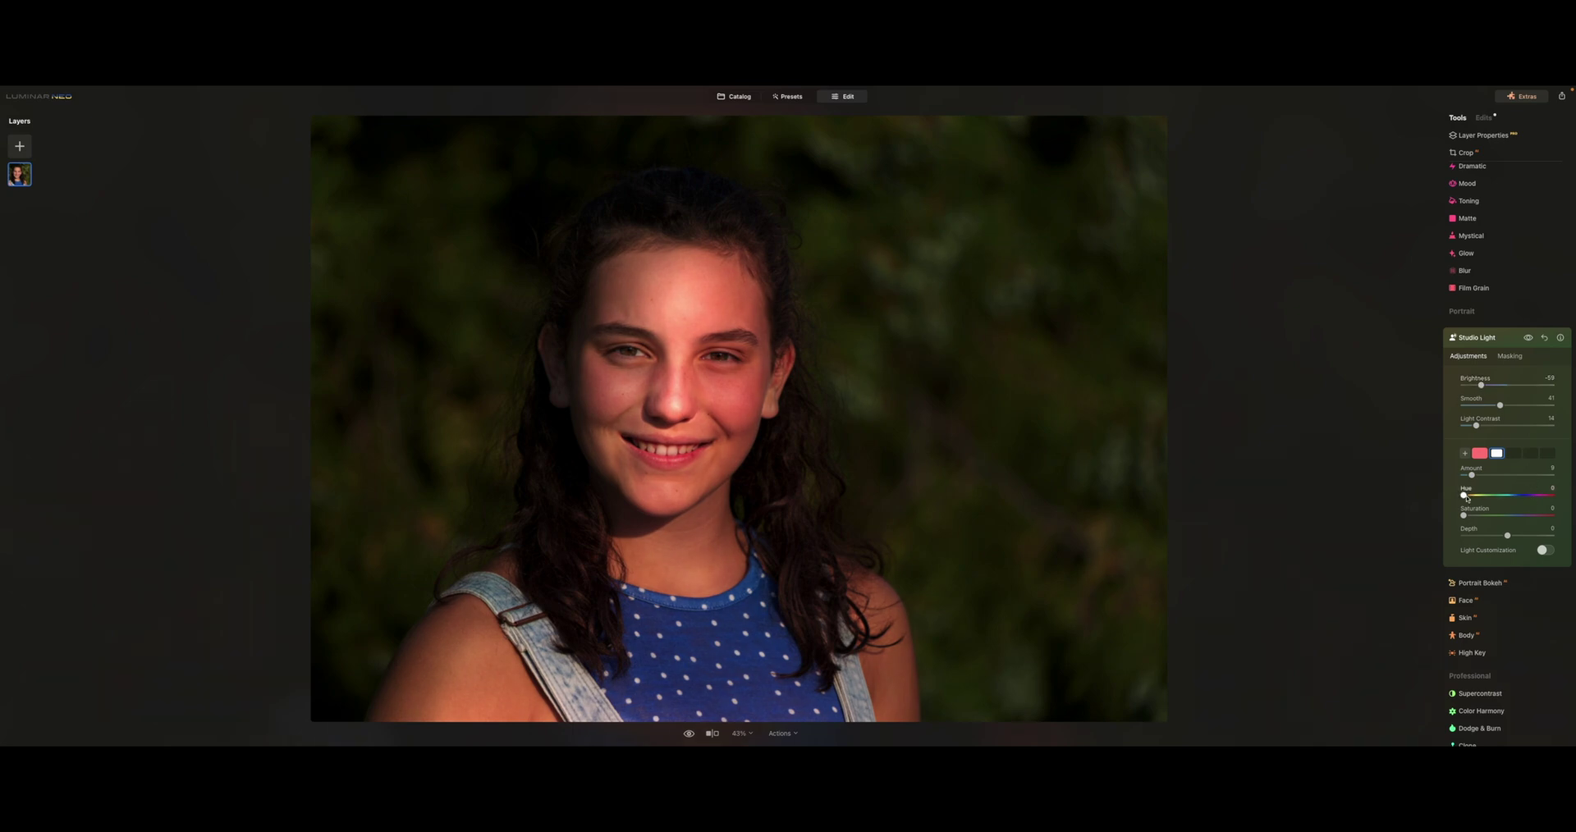
pyautogui.moveTo(1466, 499); pyautogui.dragTo(1558, 542)
pyautogui.moveTo(682, 351)
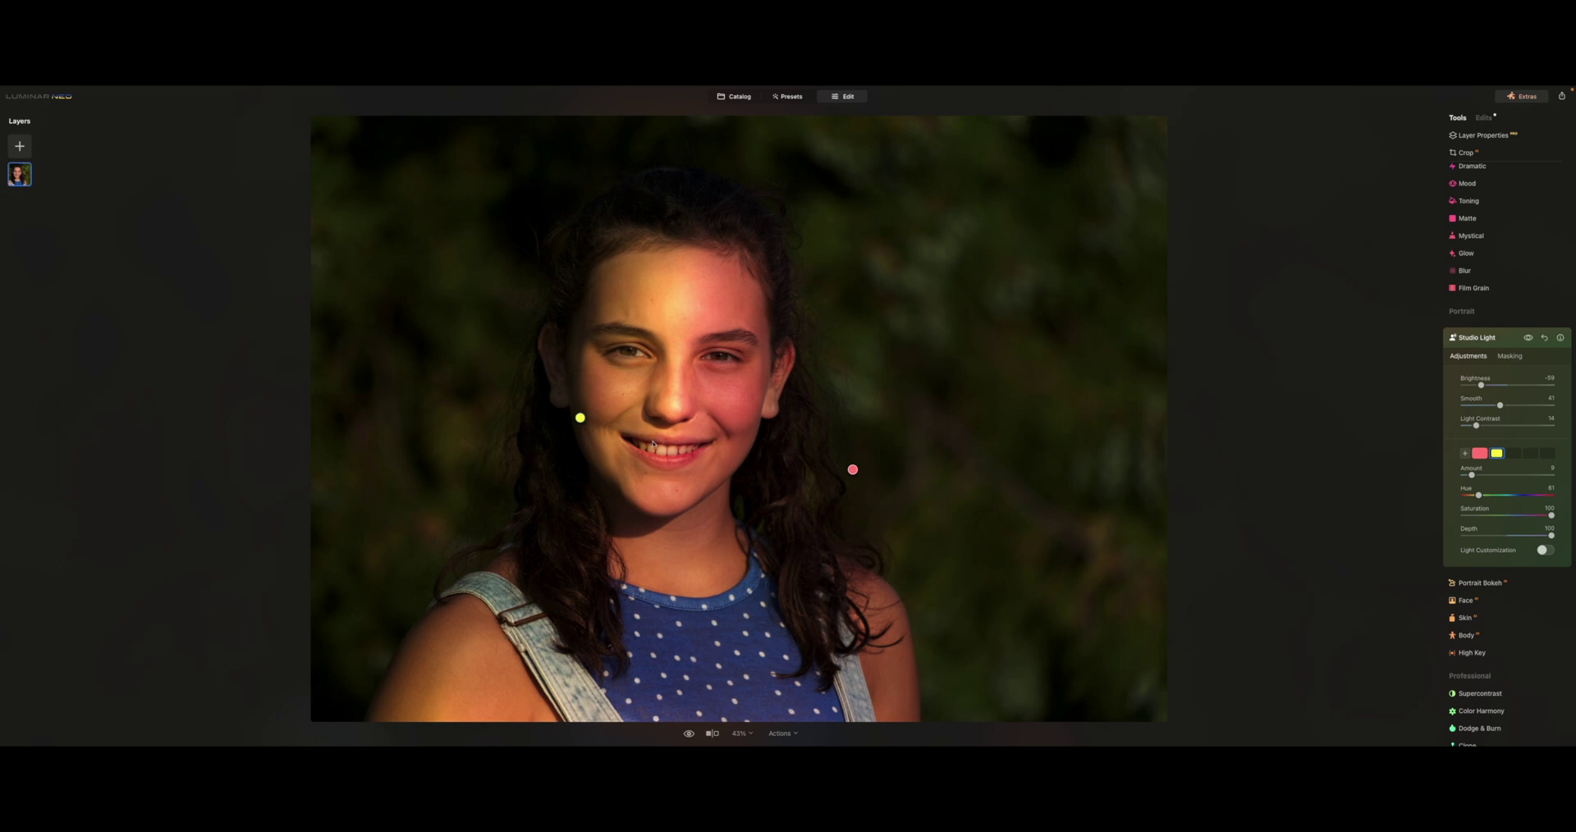
pyautogui.moveTo(581, 418); pyautogui.dragTo(608, 364)
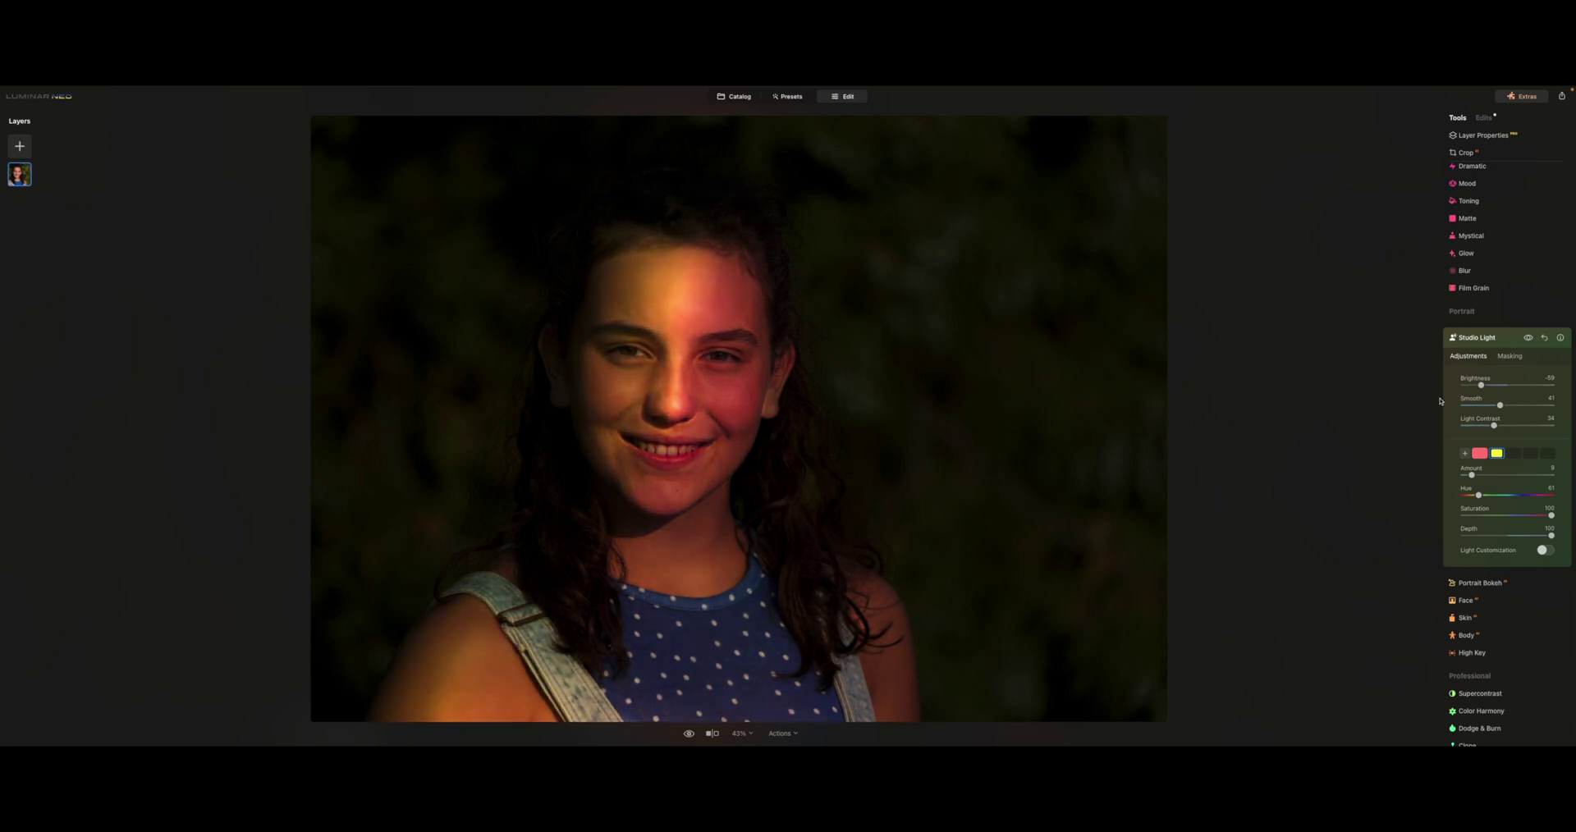
# - Set the second light's Hue to 276, the pink light's Hue to 89, and Light Contrast to 20
pyautogui.moveTo(1478, 495); pyautogui.dragTo(1531, 502)
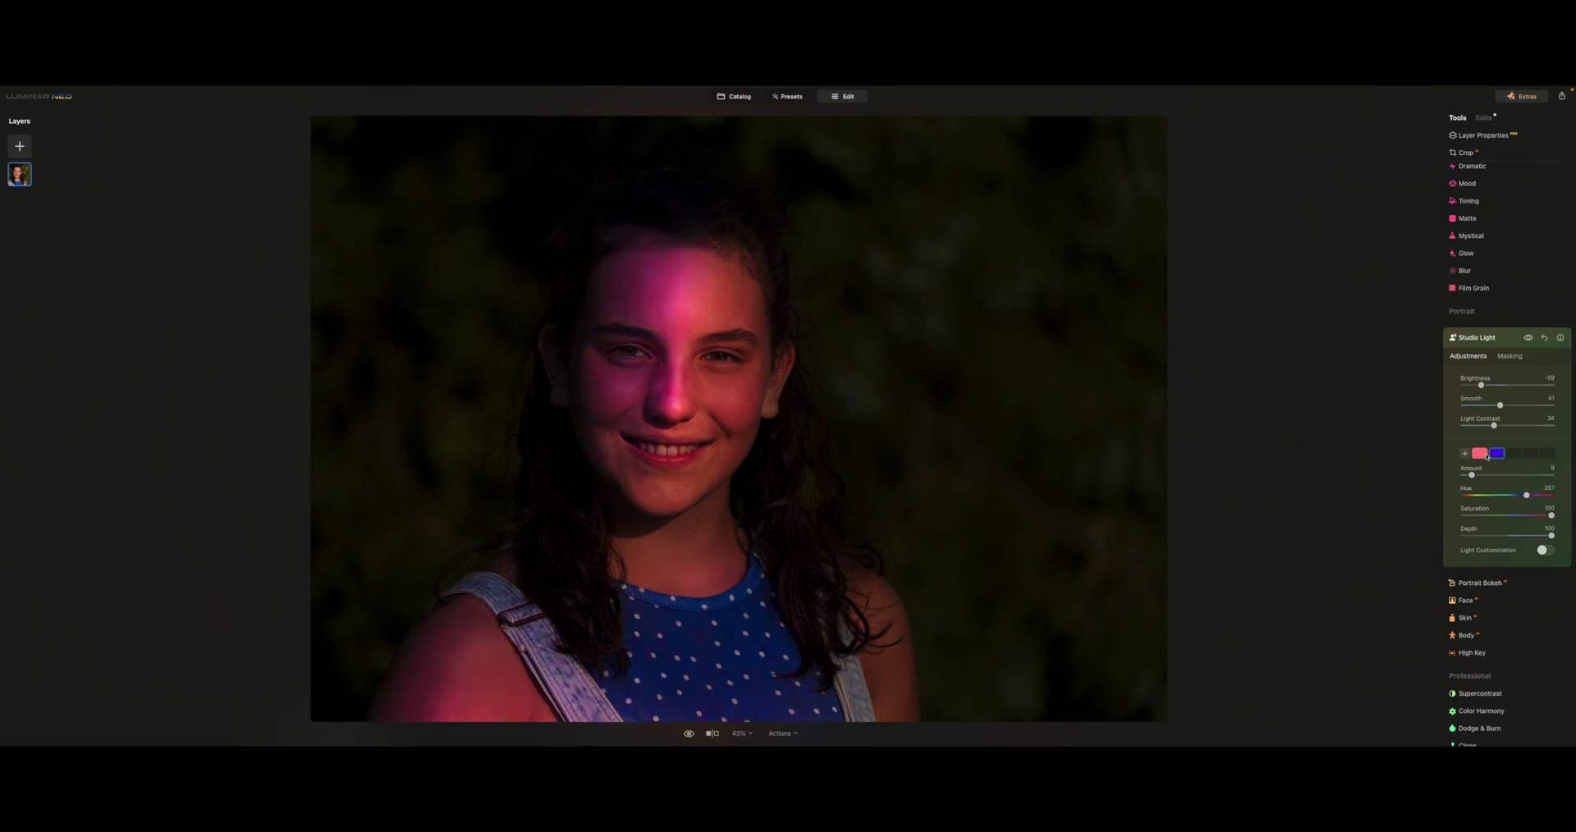
pyautogui.click(1486, 455)
pyautogui.moveTo(1537, 498); pyautogui.dragTo(1485, 499)
pyautogui.moveTo(962, 467)
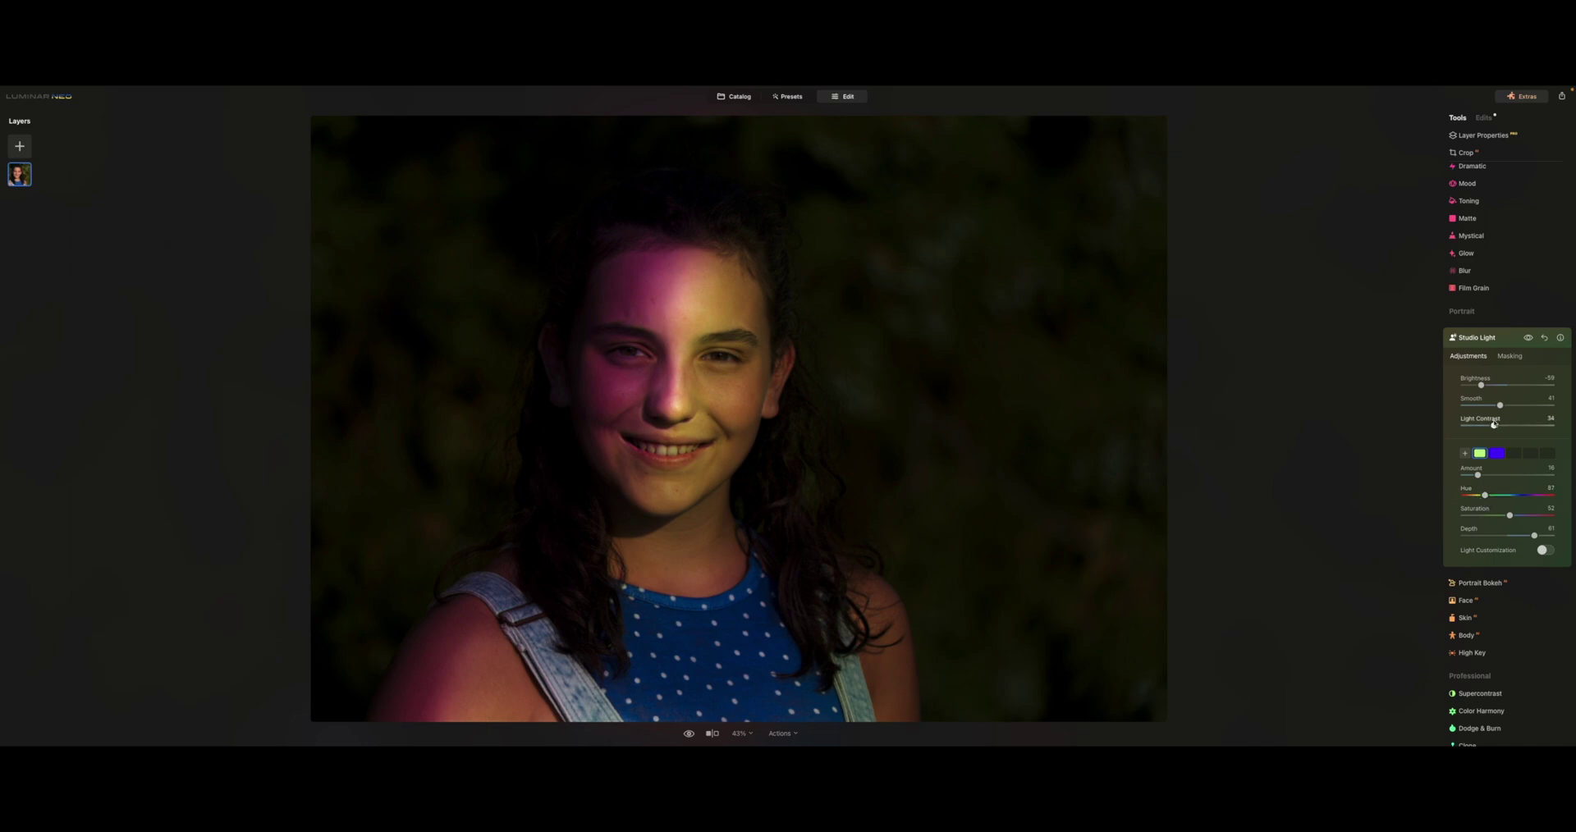
pyautogui.moveTo(1494, 426); pyautogui.dragTo(1503, 387)
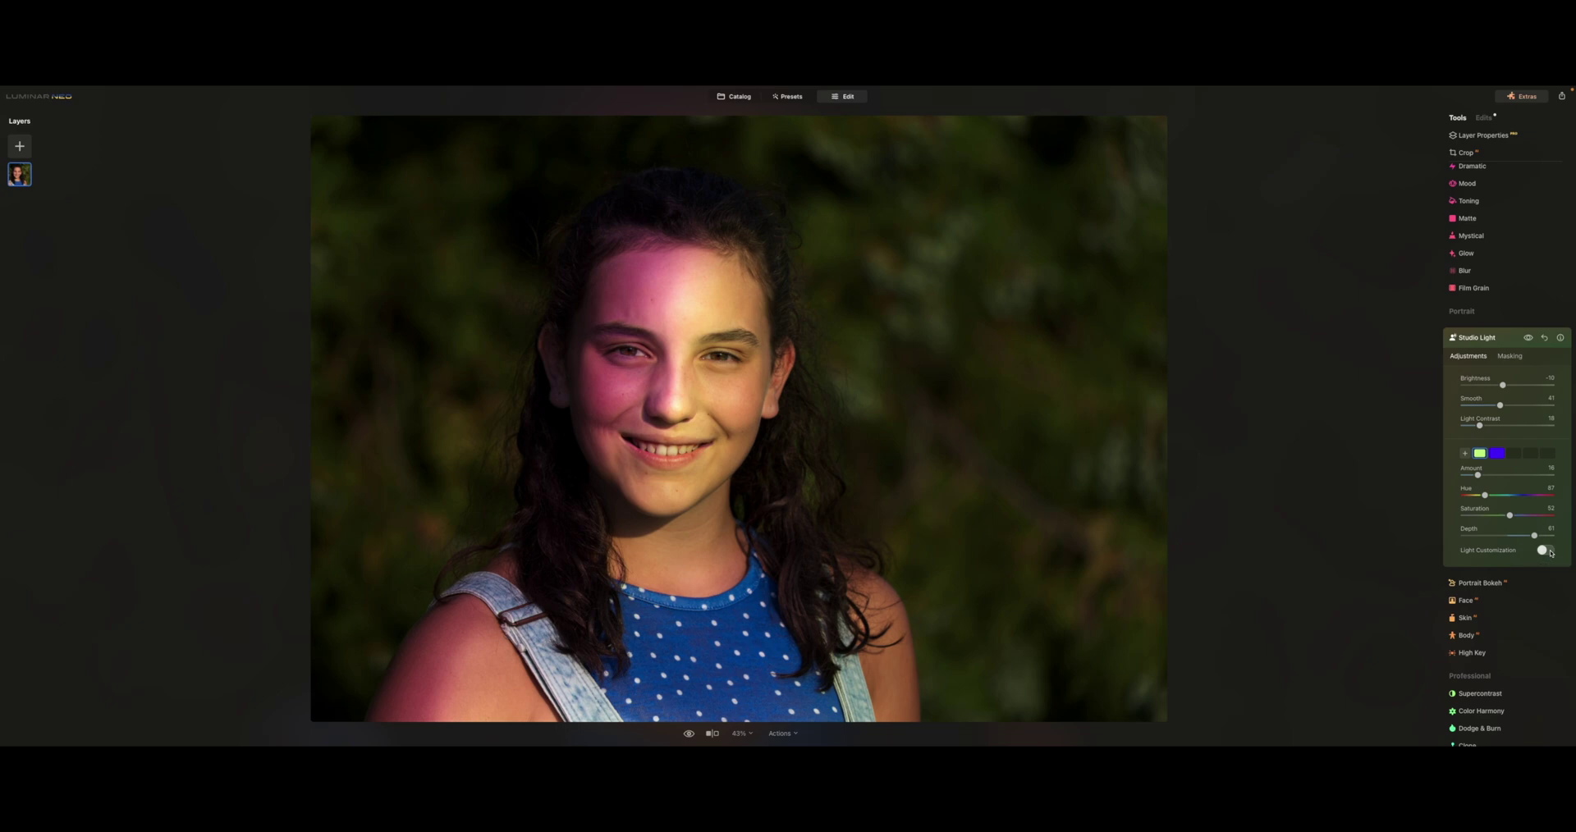
# - Enable Light Customization with the Stripes pattern and position the stripes across her face
pyautogui.click(1549, 551)
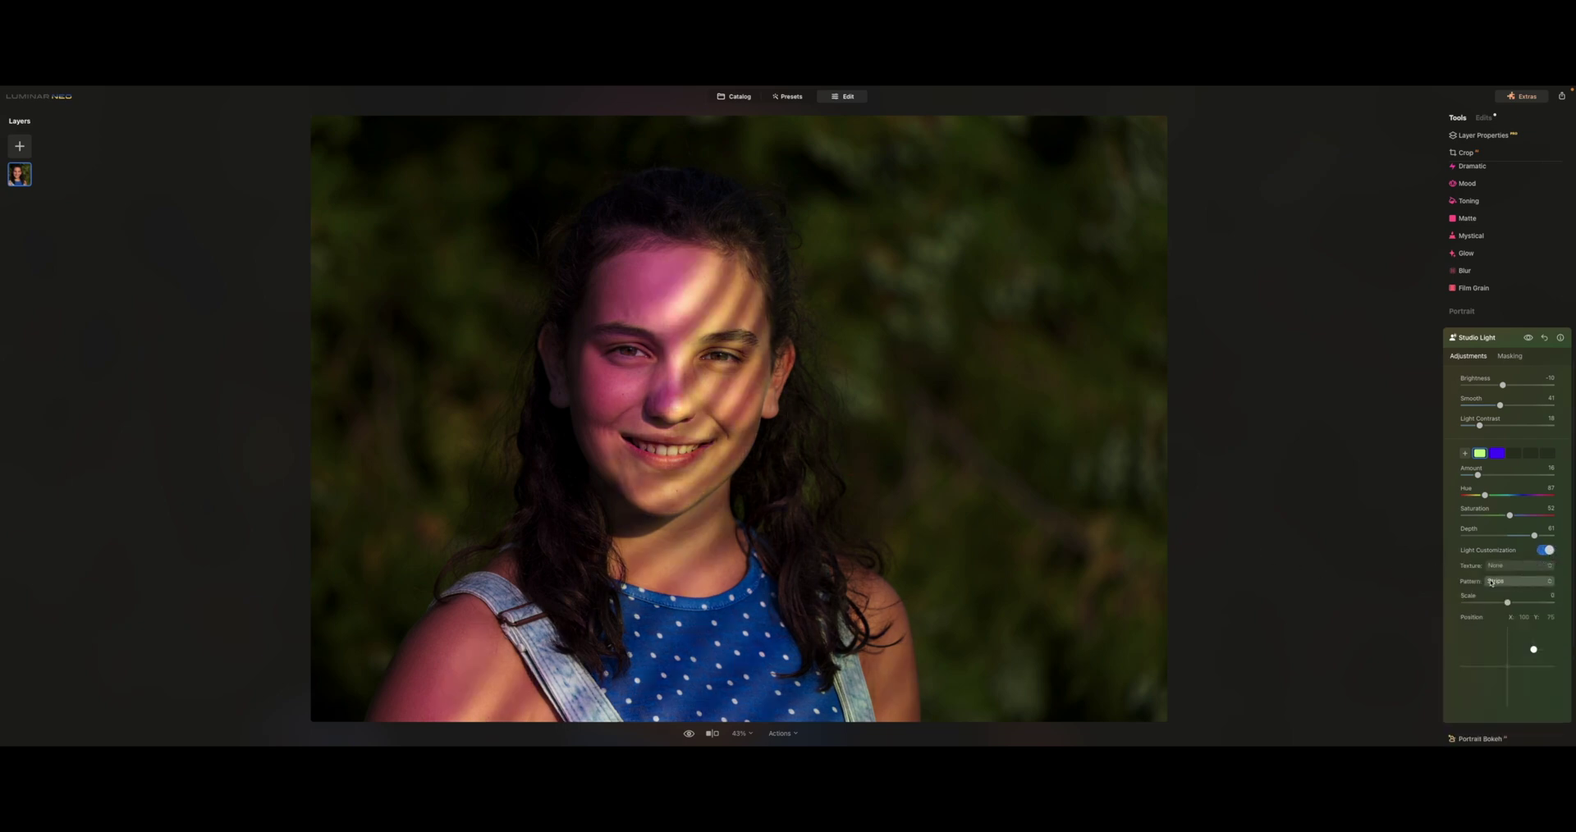
pyautogui.click(1488, 583)
pyautogui.click(1511, 604)
pyautogui.moveTo(1533, 649)
pyautogui.mouseDown()
pyautogui.moveTo(1508, 642)
pyautogui.moveTo(1537, 653)
pyautogui.mouseUp()
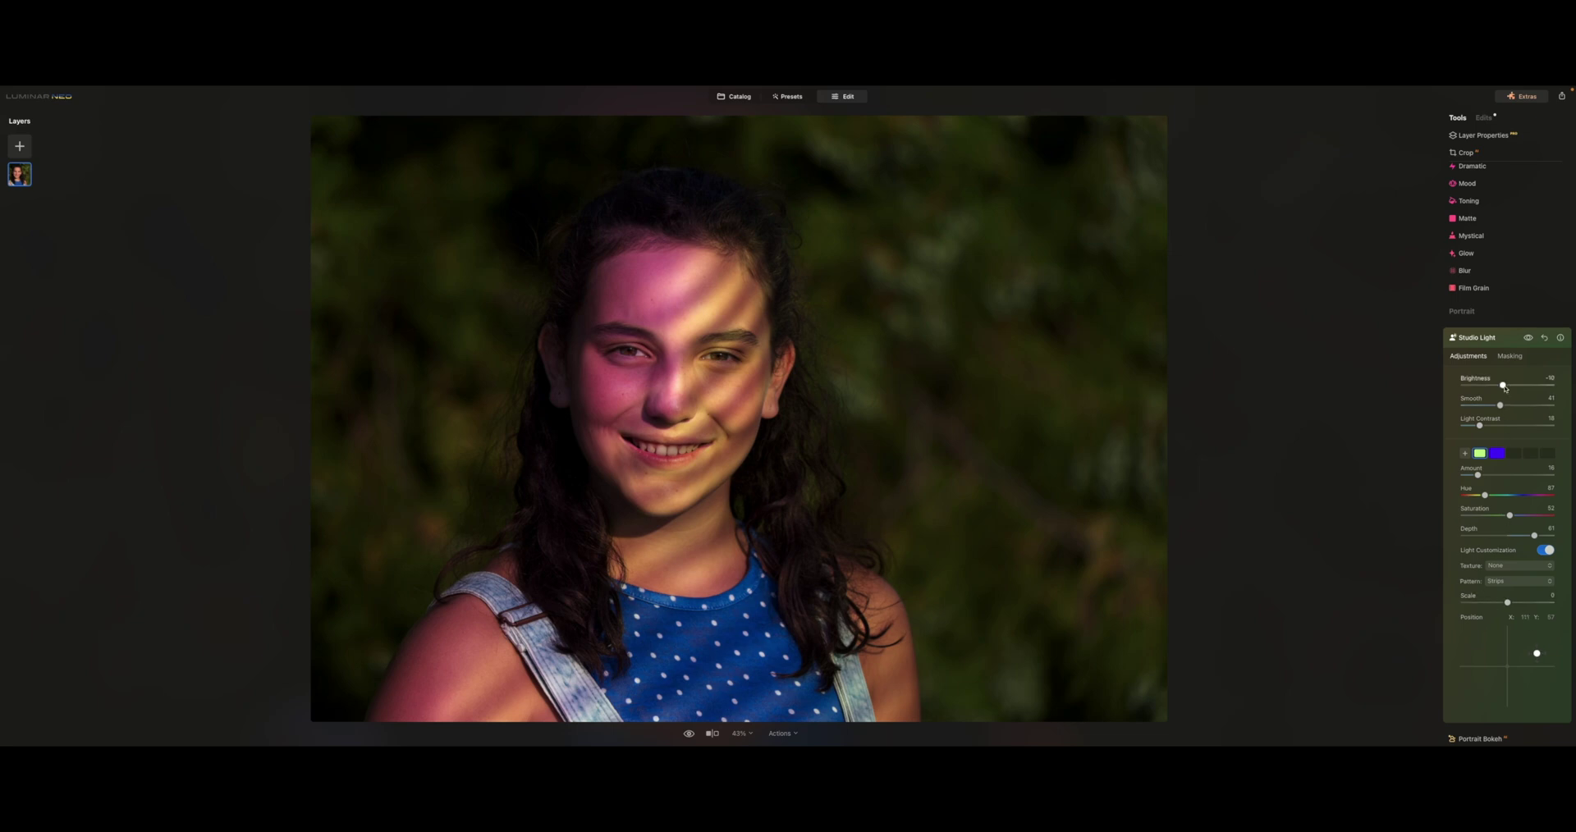
# - Darken Brightness to -69, shift the stripe shadows and narrow the stripes to about -23 Scale
pyautogui.moveTo(1503, 386); pyautogui.dragTo(1469, 387)
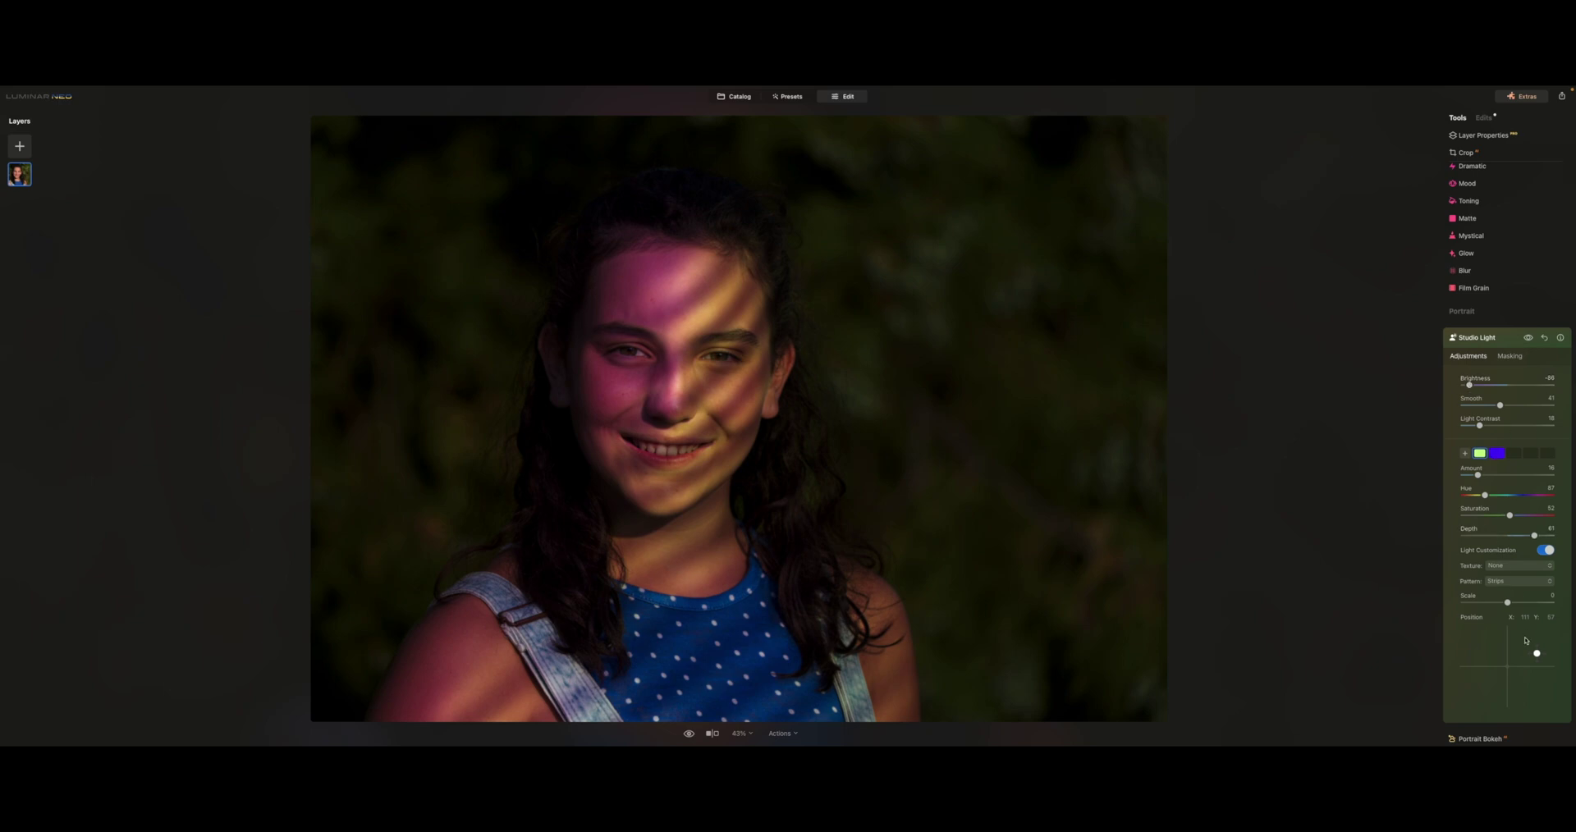
pyautogui.moveTo(1536, 654); pyautogui.dragTo(1477, 641)
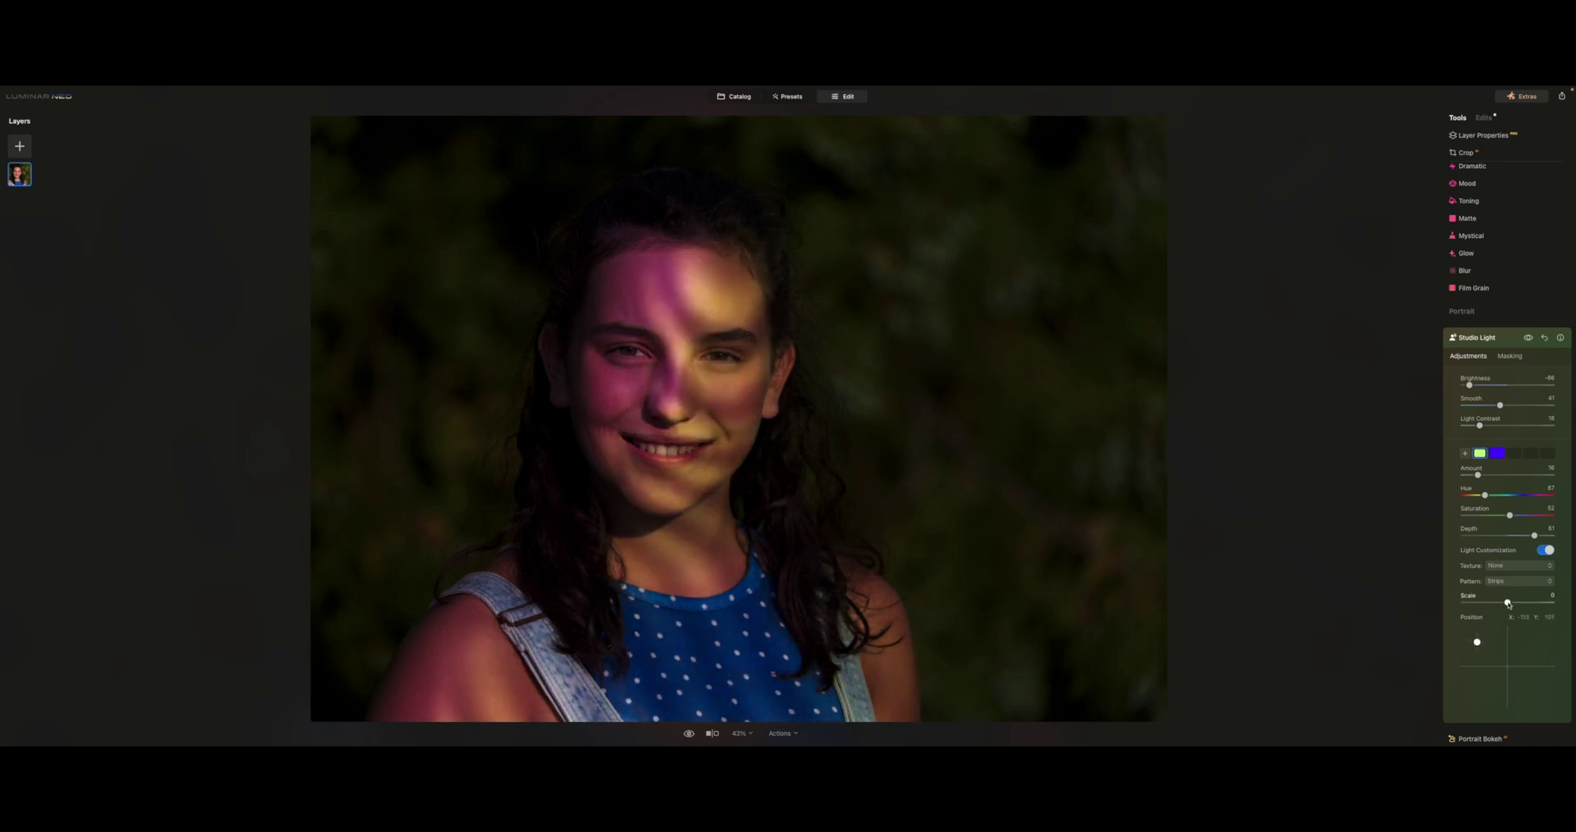
pyautogui.moveTo(1508, 604)
pyautogui.mouseDown()
pyautogui.moveTo(1463, 604)
pyautogui.moveTo(1542, 608)
pyautogui.moveTo(1508, 609)
pyautogui.mouseUp()
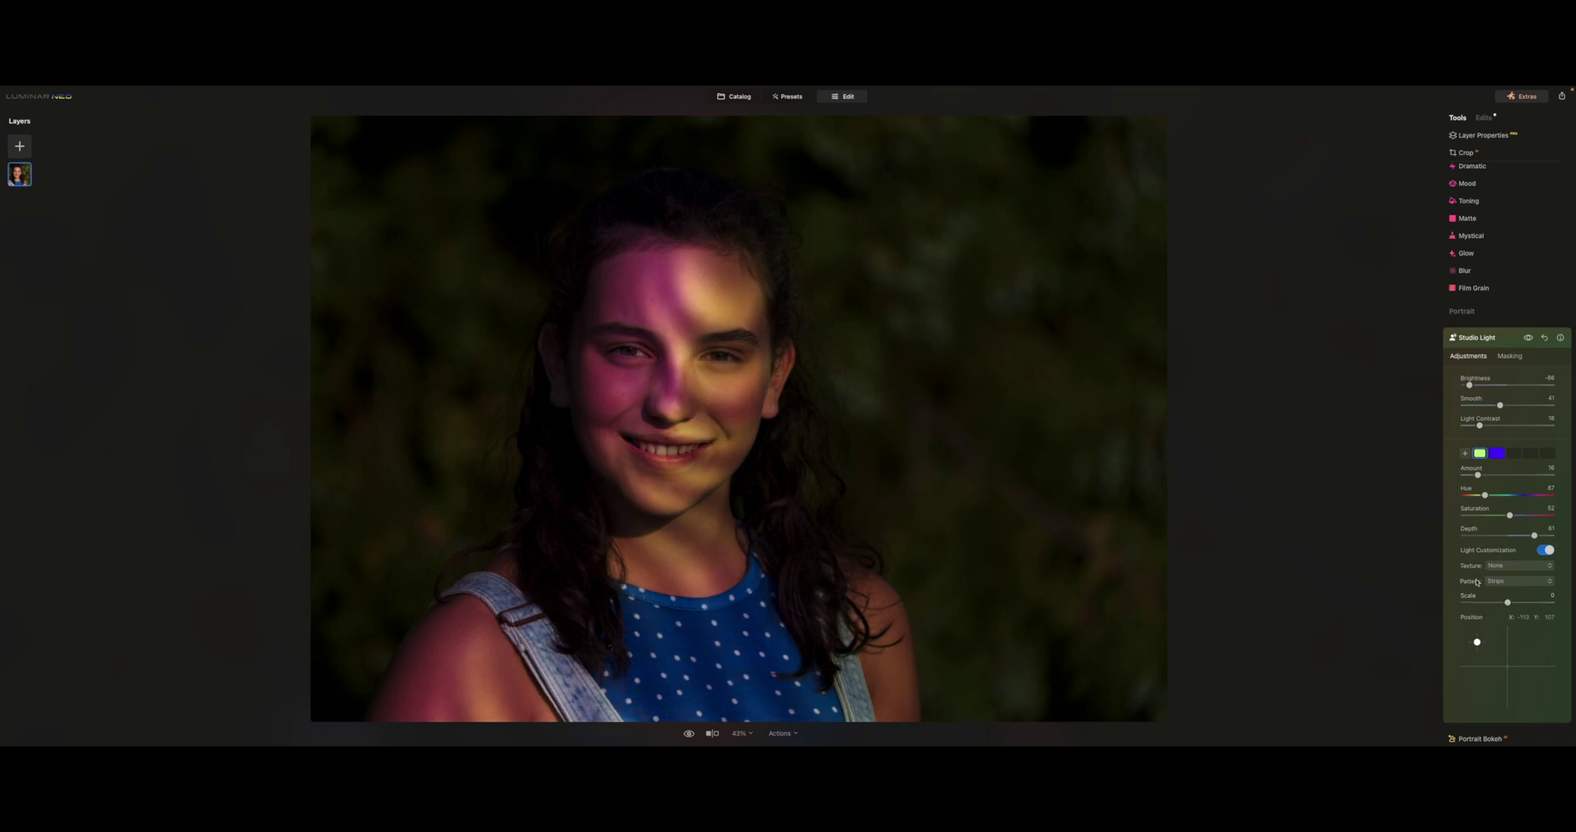
# - Give the light the Water Reflections texture and set its Pattern to None
pyautogui.scroll(-1, 1512, 566)
pyautogui.click(1512, 559)
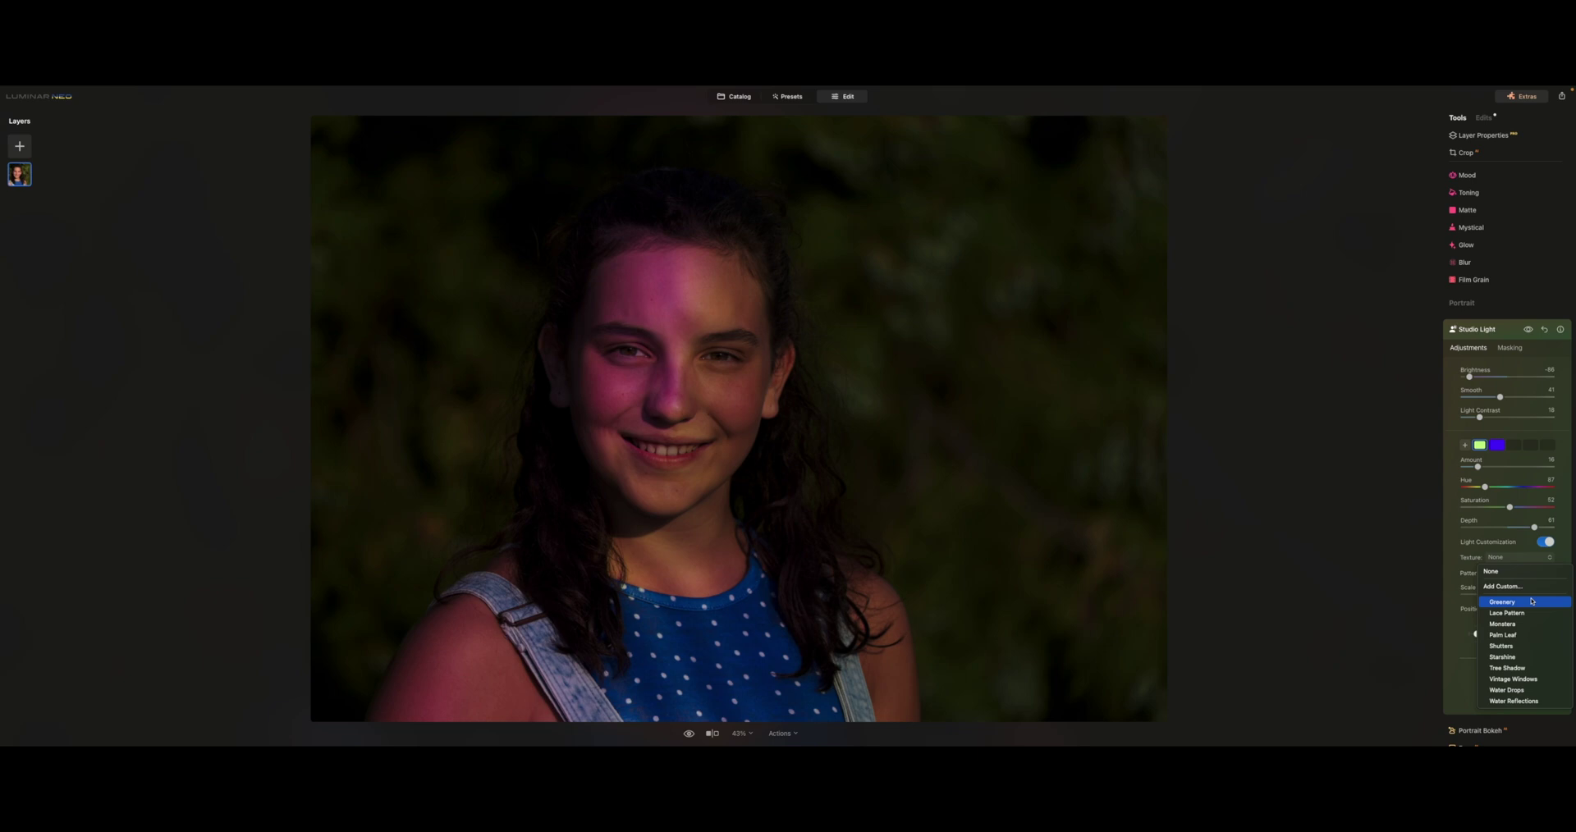
pyautogui.click(1513, 701)
pyautogui.click(1519, 573)
pyautogui.click(1510, 588)
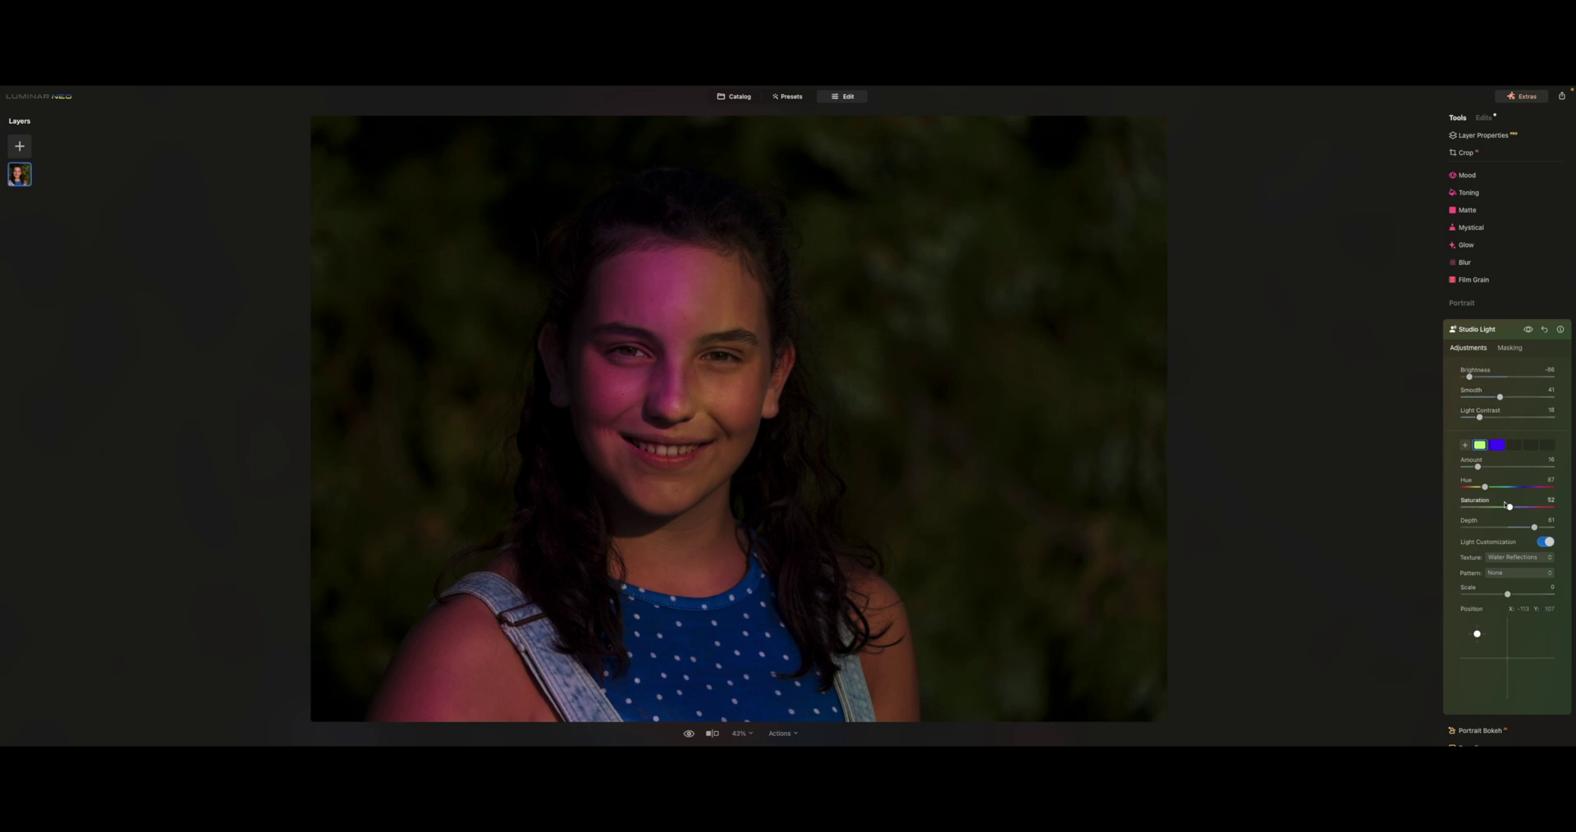
# - Adjust the light's Amount, move its position on the face and shift its Hue to magenta
pyautogui.moveTo(1482, 469); pyautogui.dragTo(1541, 475)
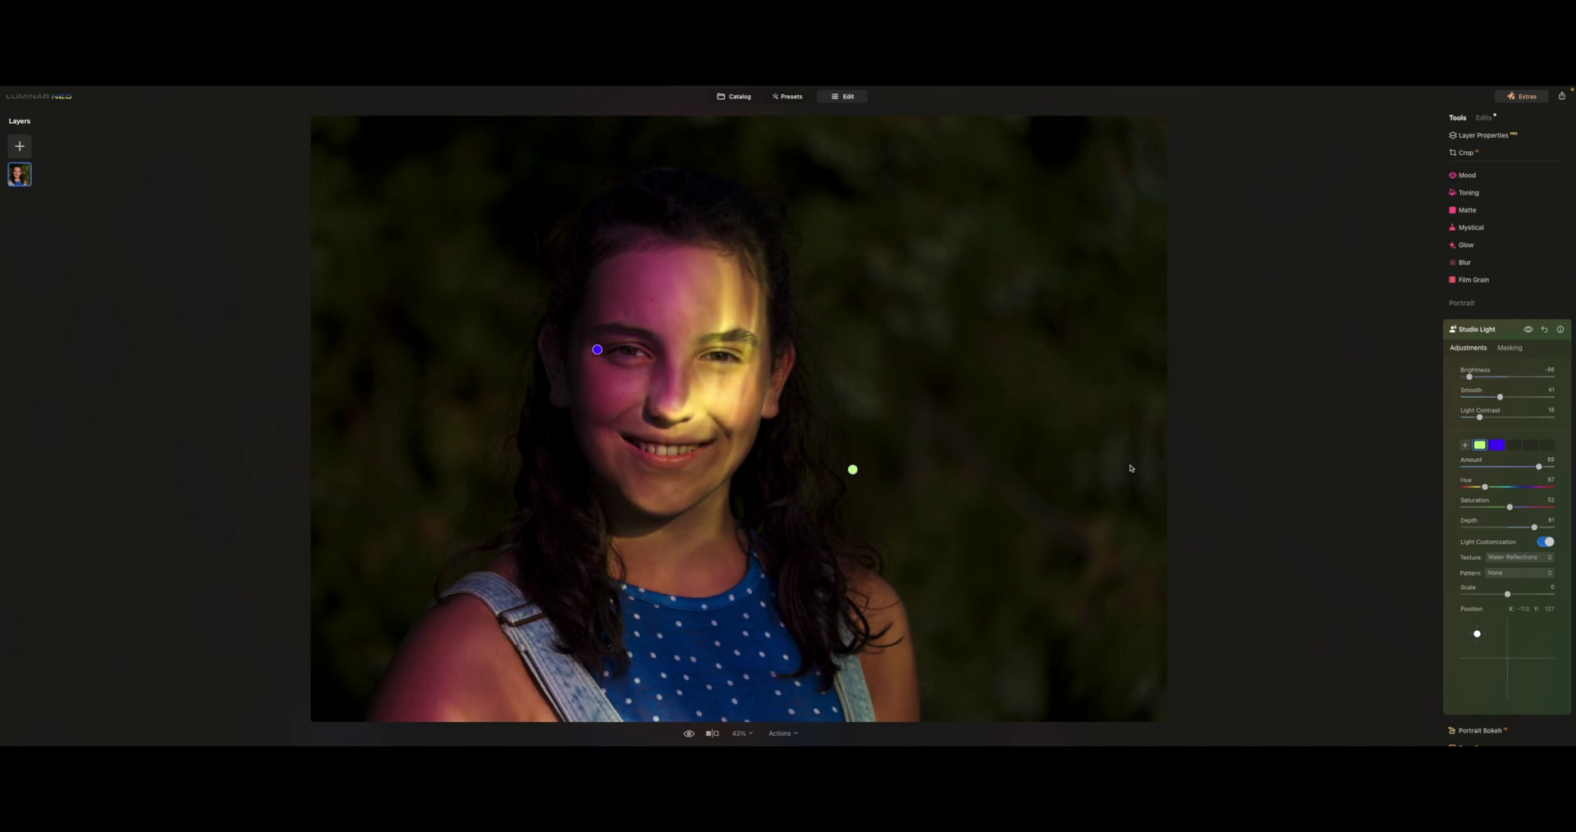
pyautogui.moveTo(1477, 634); pyautogui.dragTo(1470, 673)
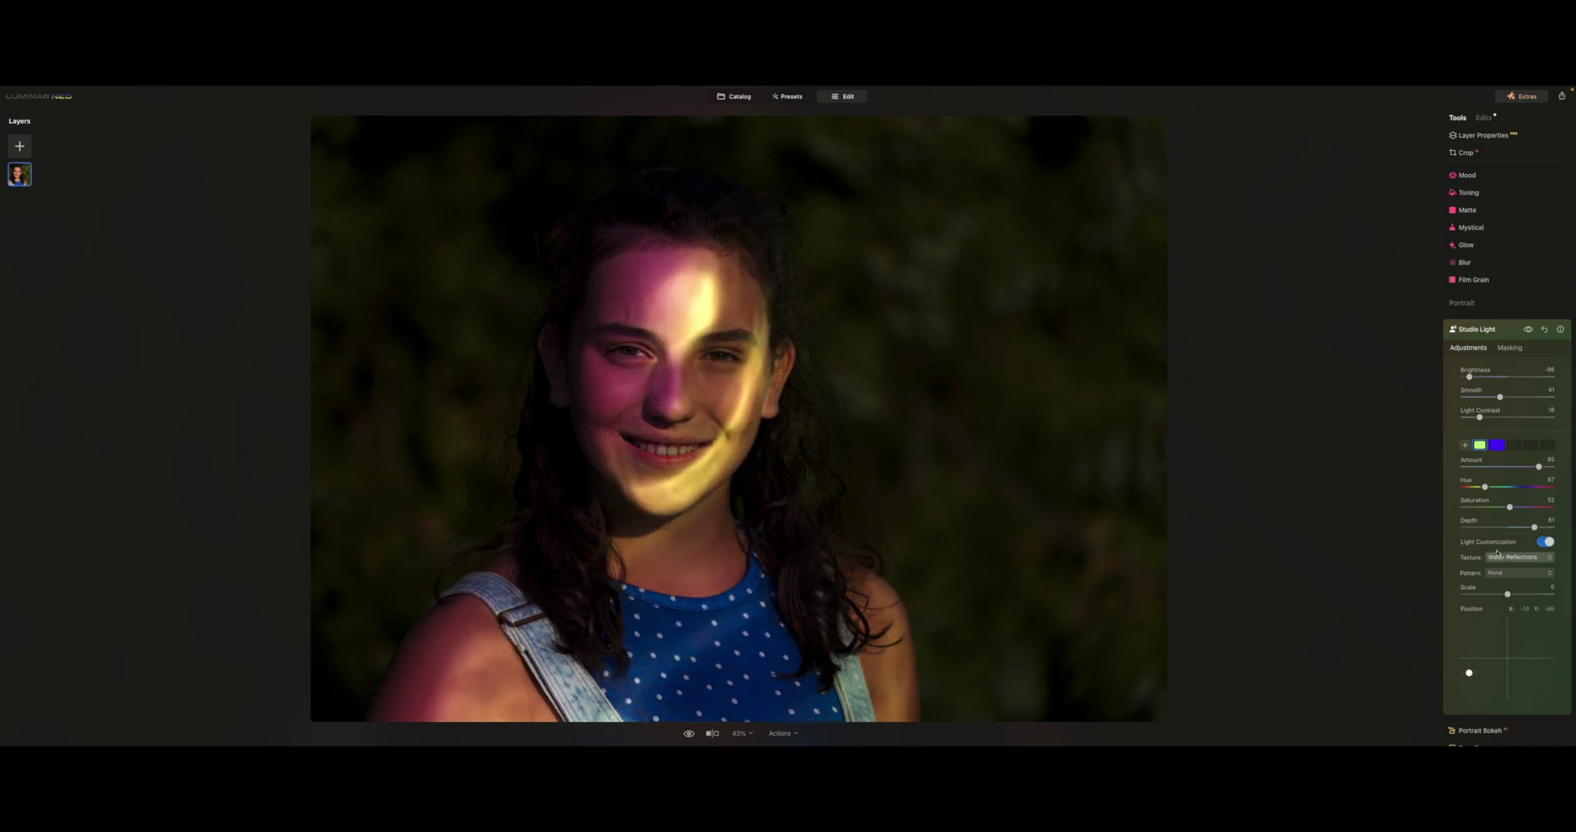
pyautogui.moveTo(1538, 467); pyautogui.dragTo(1500, 467)
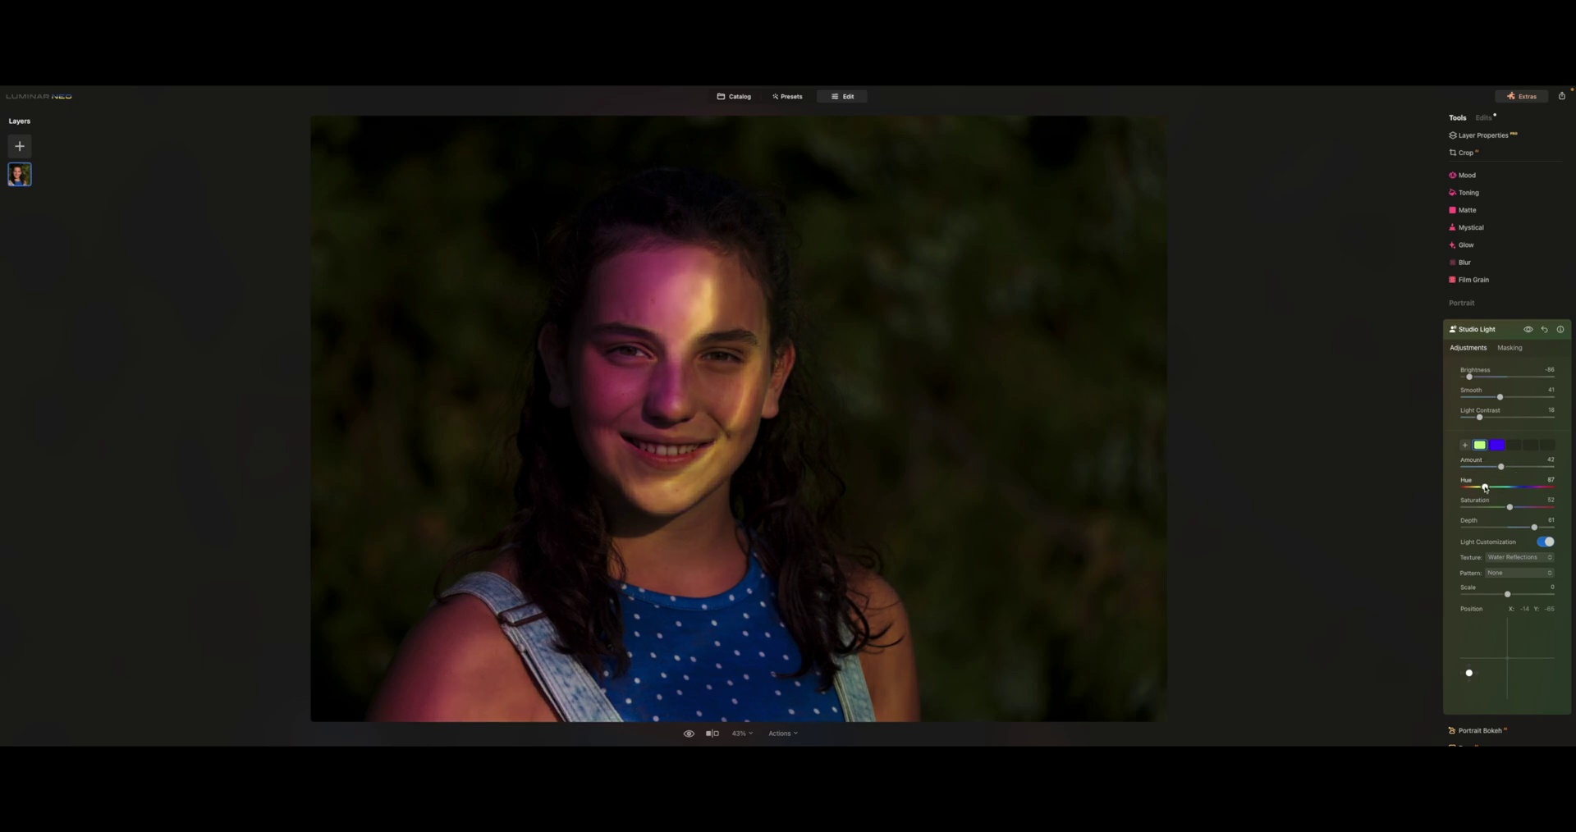
pyautogui.moveTo(1485, 487)
pyautogui.mouseDown()
pyautogui.moveTo(1527, 490)
pyautogui.moveTo(1507, 490)
pyautogui.mouseUp()
pyautogui.click(1497, 445)
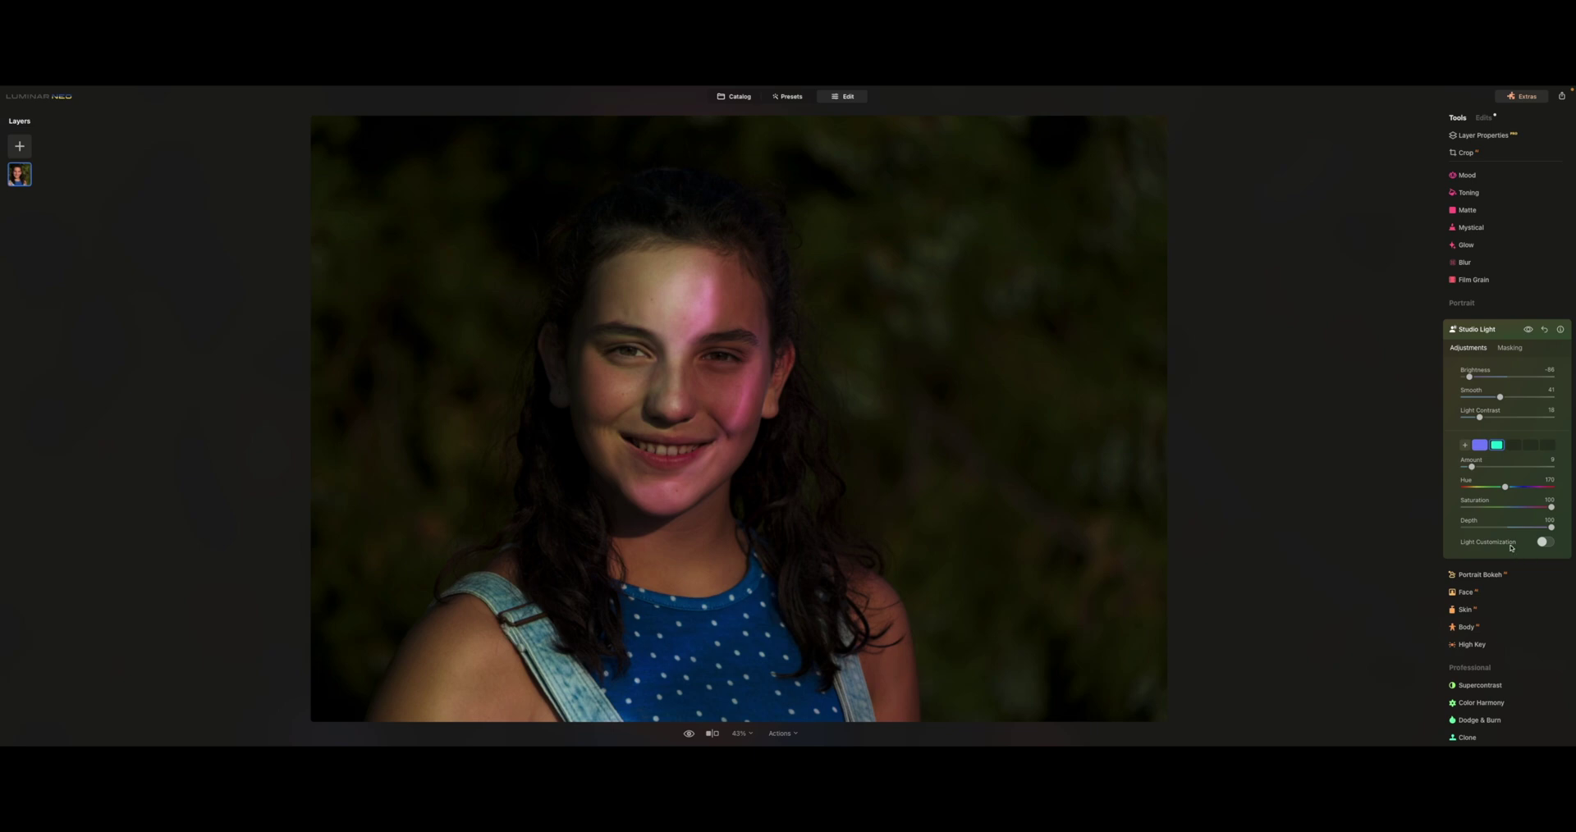
# - Enable Light Customization, nudge the light to X 54, Y 121, and preview the unedited original
pyautogui.click(1540, 545)
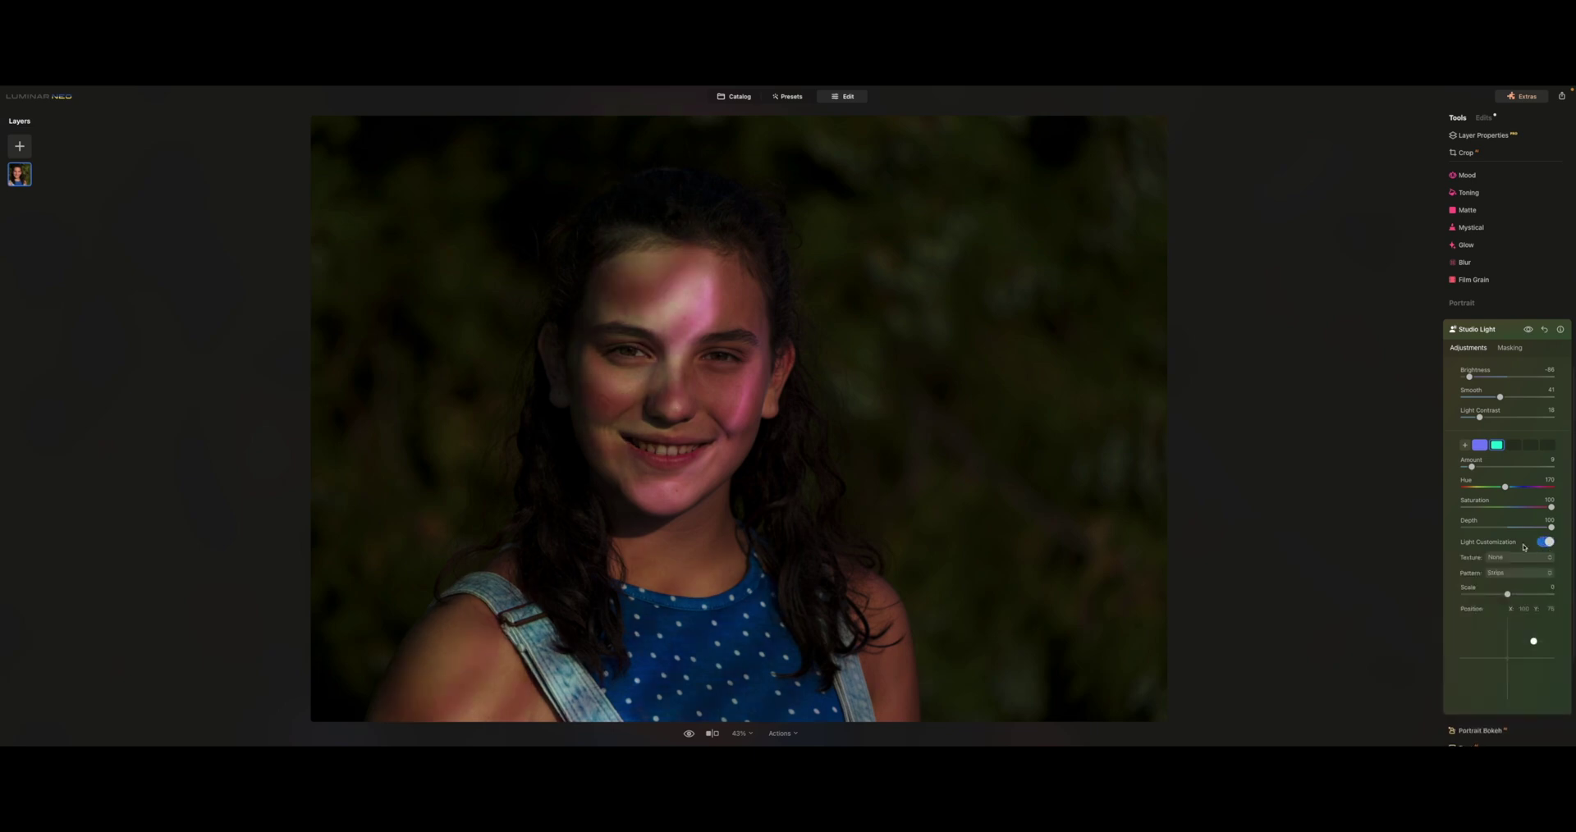
pyautogui.moveTo(1533, 641); pyautogui.dragTo(1525, 631)
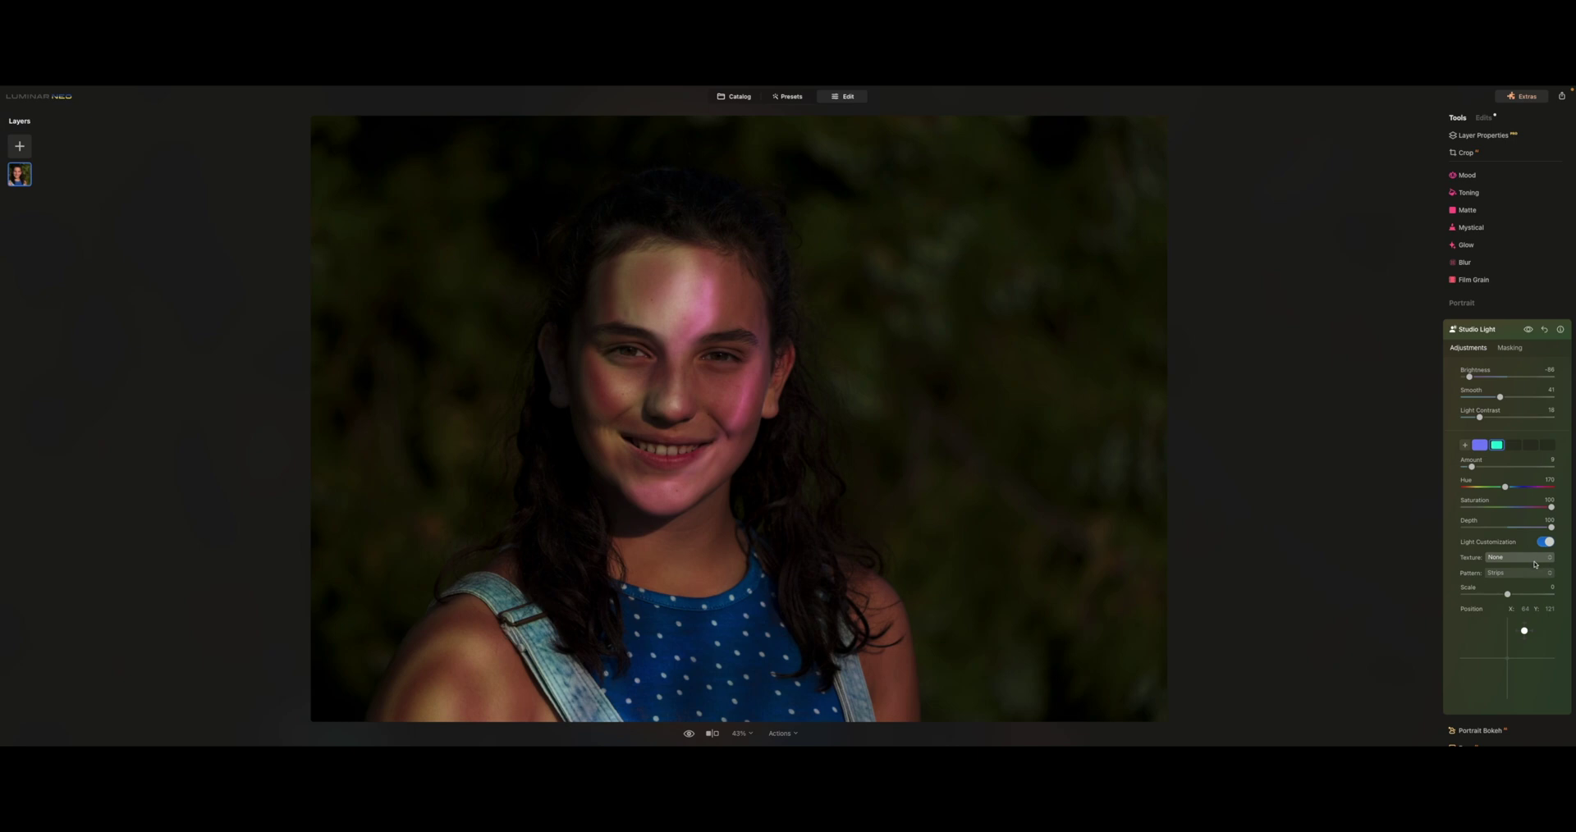
pyautogui.moveTo(686, 333)
pyautogui.click(1528, 330)
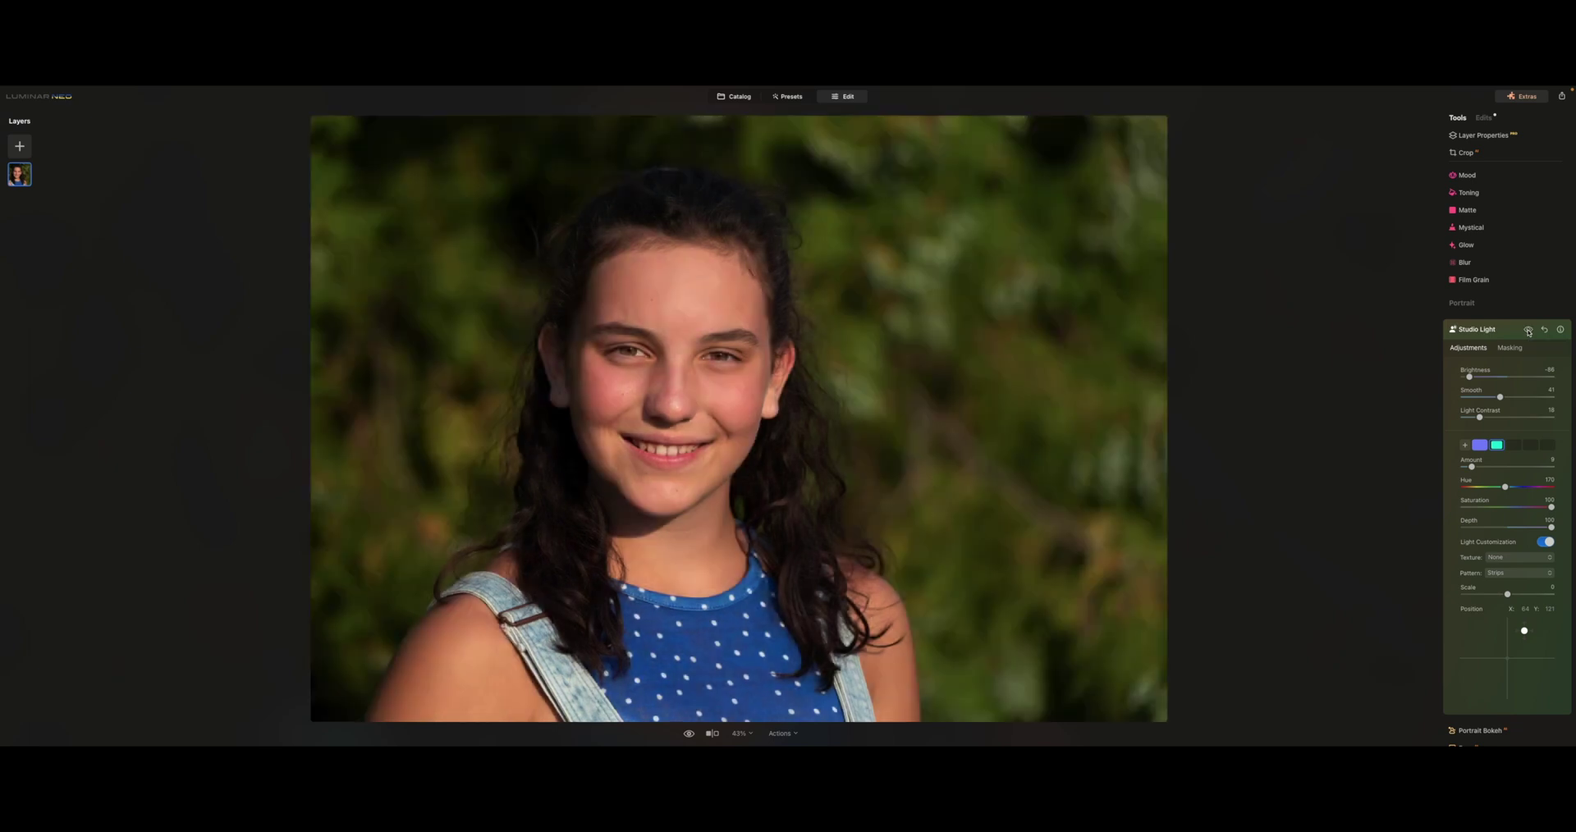
# - Back in the edited view, apply the Shutters texture to the light with Scale -40
pyautogui.click(1529, 330)
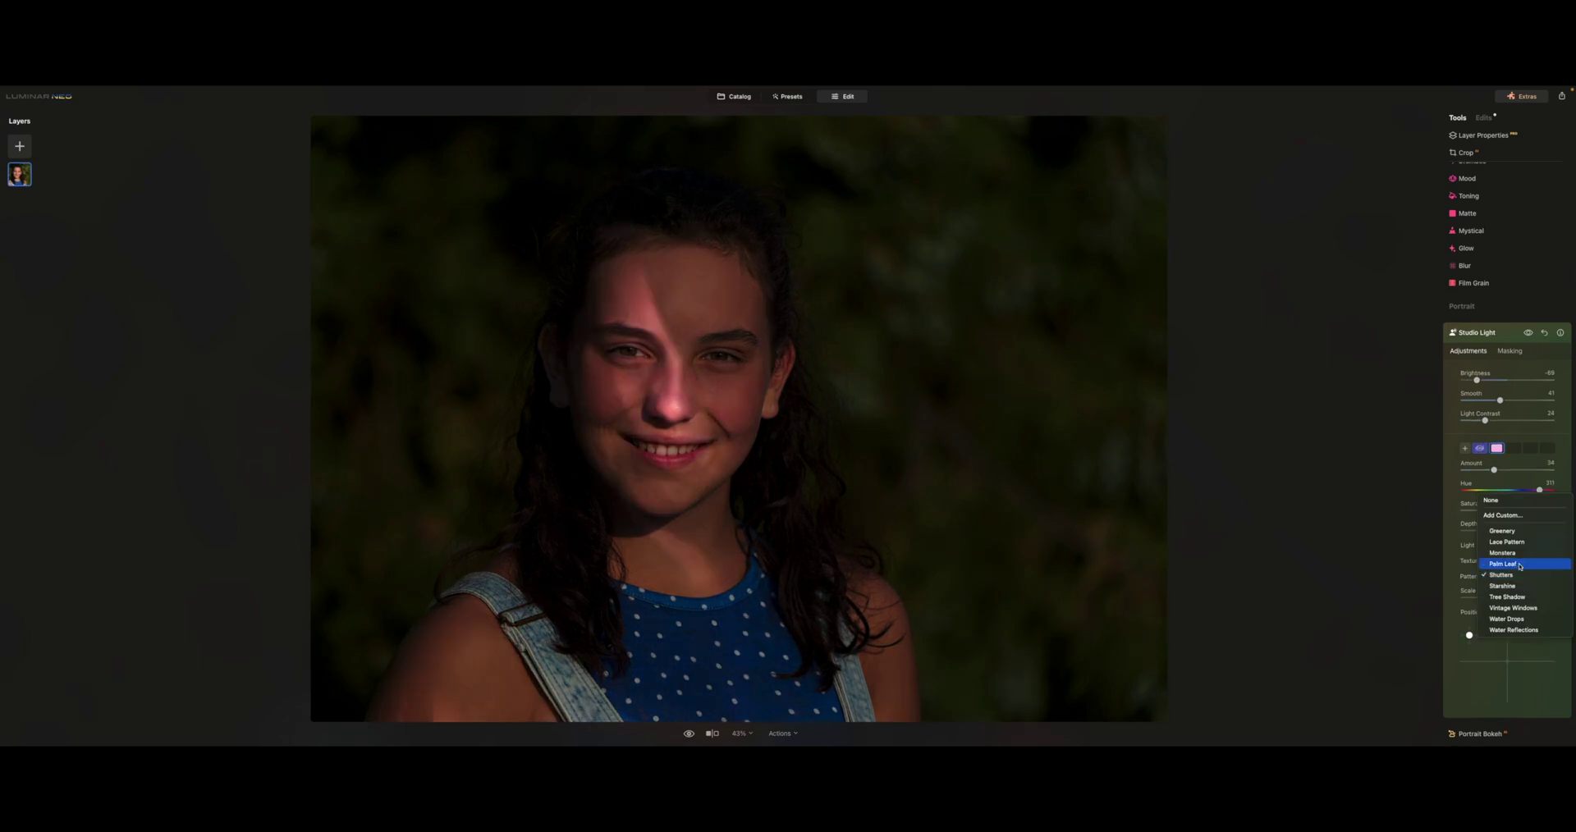
pyautogui.click(1520, 575)
pyautogui.moveTo(1510, 601)
pyautogui.mouseDown()
pyautogui.moveTo(1527, 600)
pyautogui.moveTo(1485, 602)
pyautogui.mouseUp()
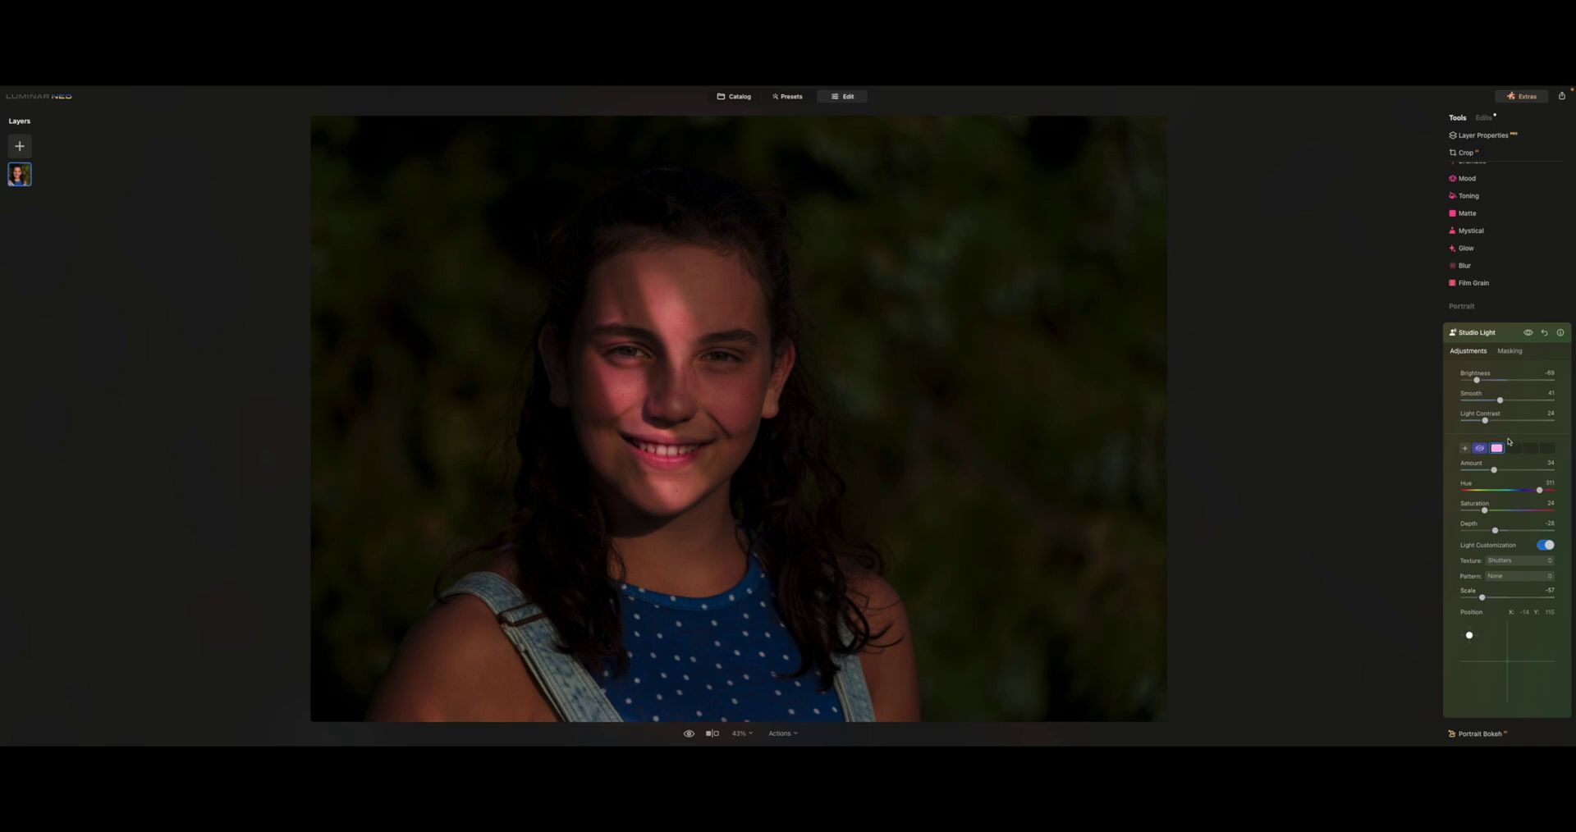
# - Darken the background via Brightness, then tune Amount, Saturation to 18 and Hue to about 17
pyautogui.moveTo(1476, 381); pyautogui.dragTo(1495, 422)
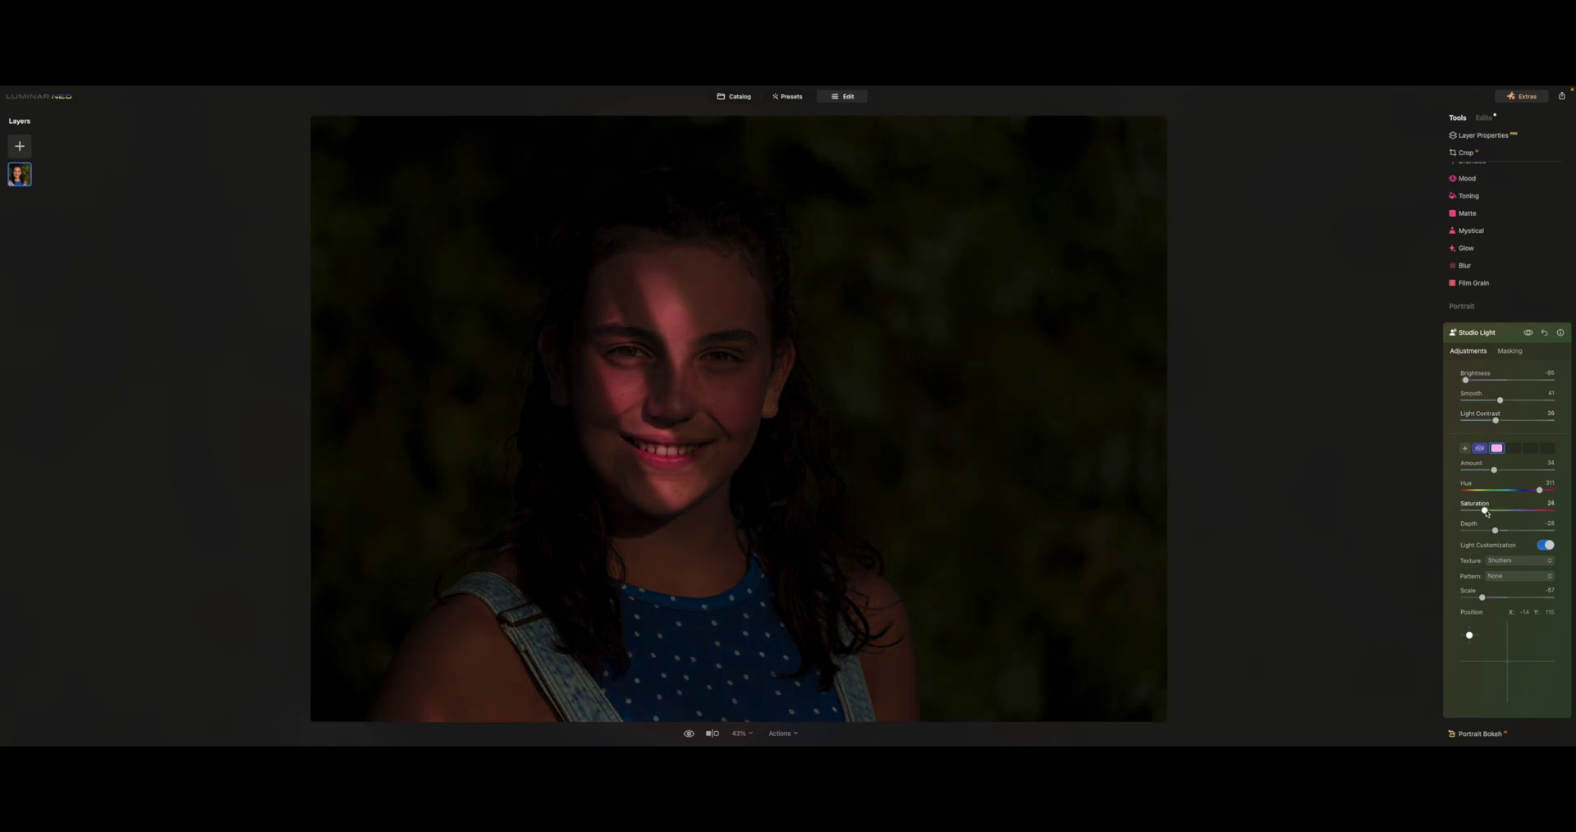
pyautogui.moveTo(1485, 510); pyautogui.dragTo(1546, 534)
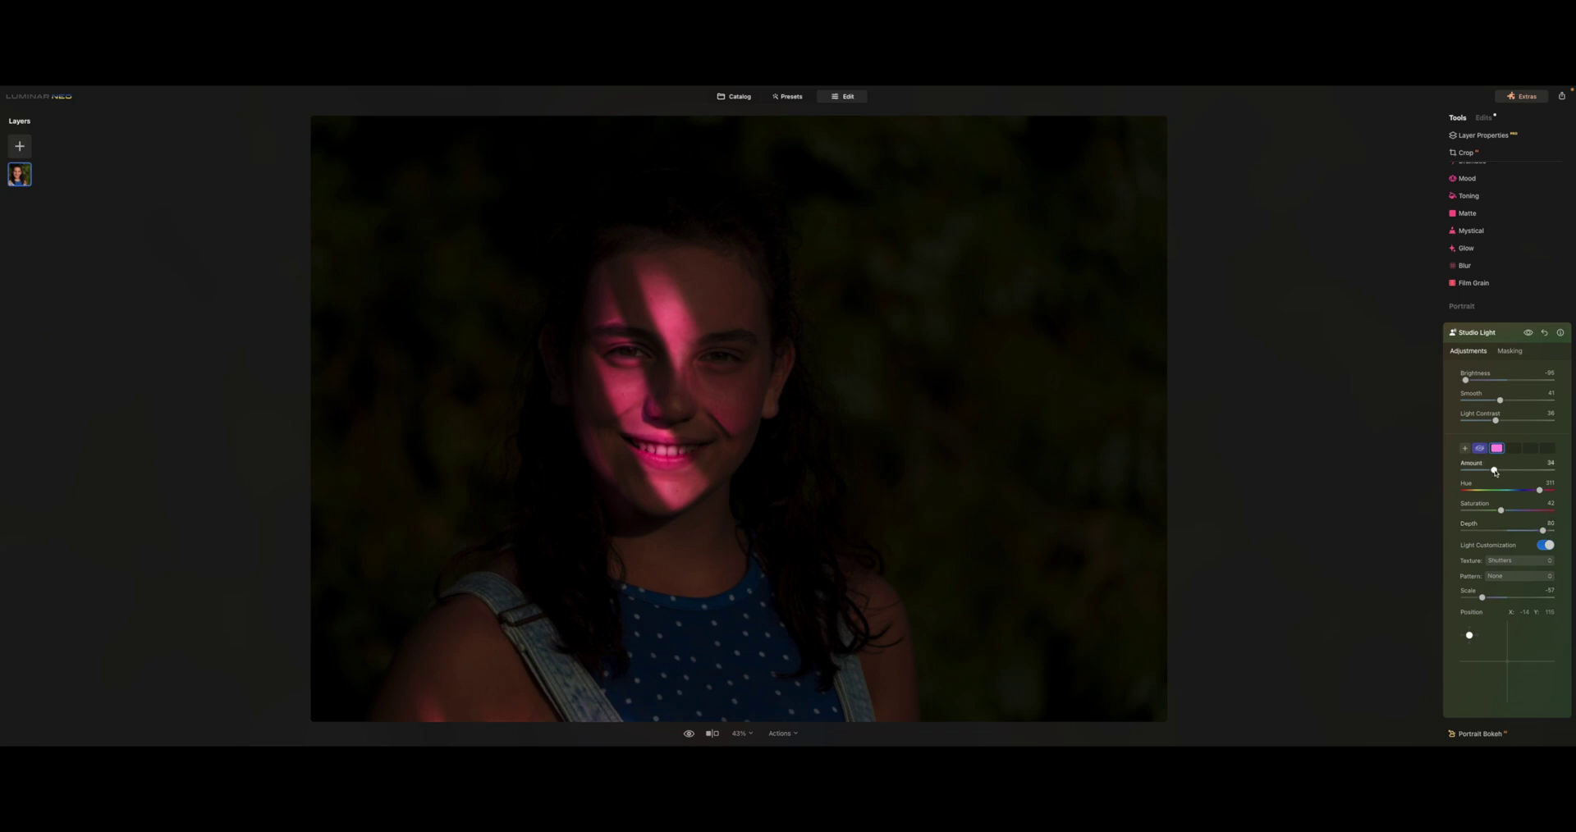
pyautogui.moveTo(1494, 472); pyautogui.dragTo(1505, 474)
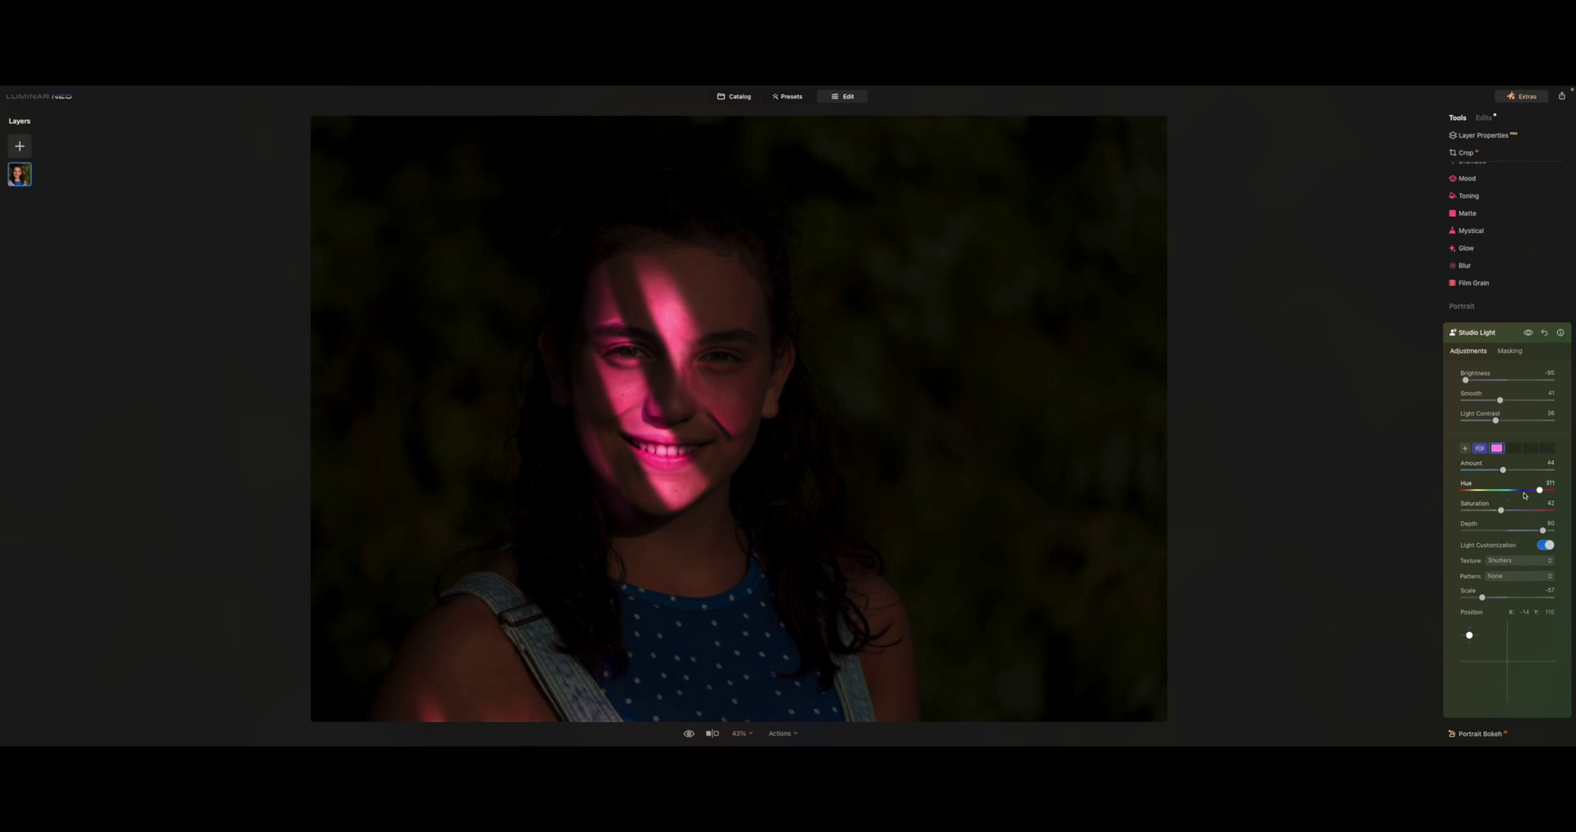
pyautogui.moveTo(1539, 492); pyautogui.dragTo(1477, 514)
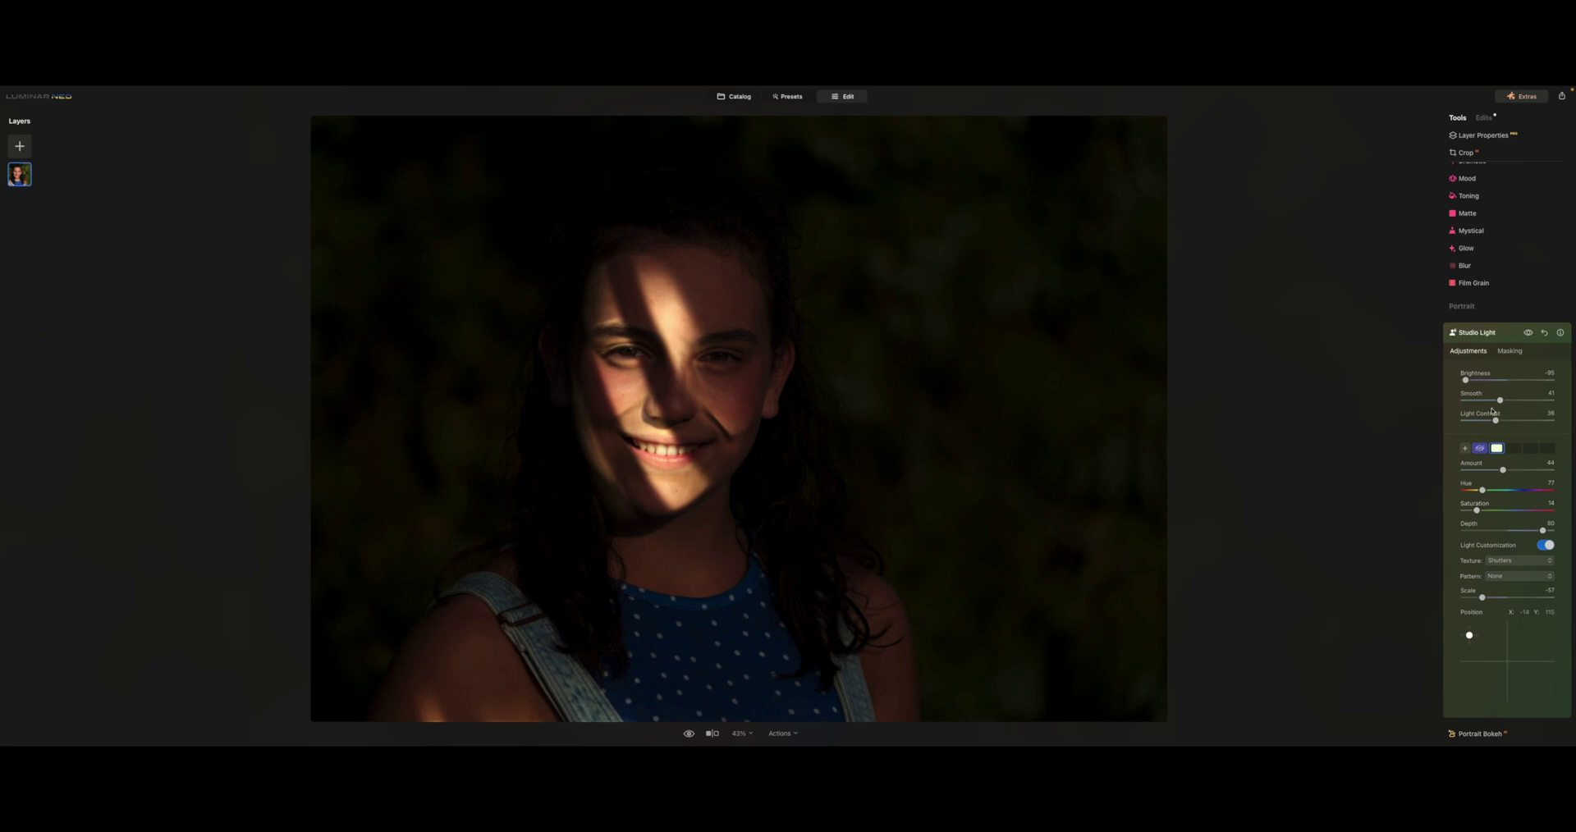
# - Slide the shutter shadows sideways, set Brightness -100, Light Contrast 32, Amount 37, and compare before/after
pyautogui.moveTo(1469, 636); pyautogui.dragTo(1477, 640)
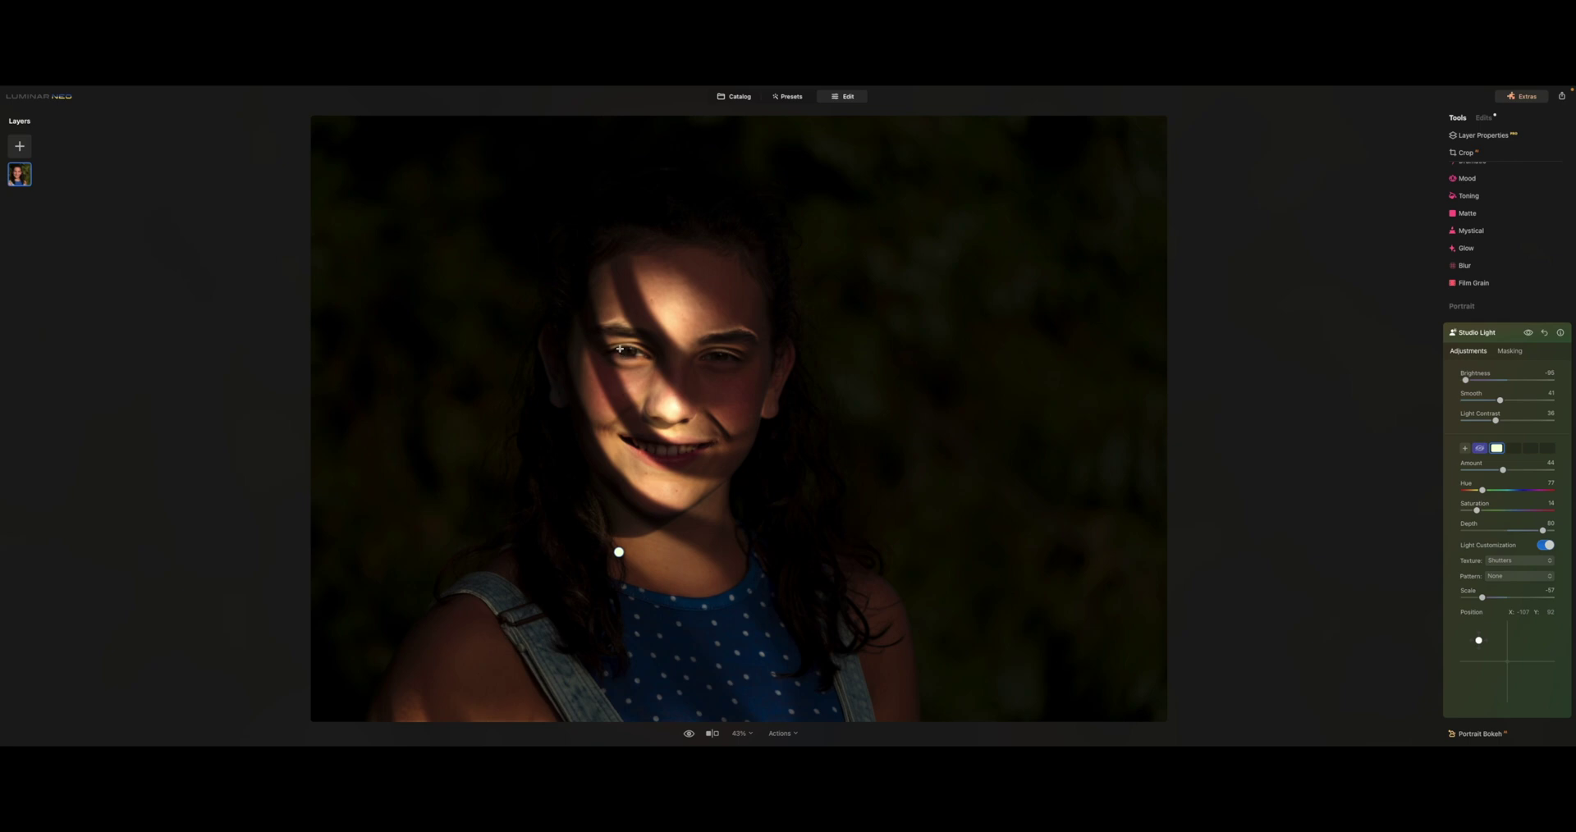
pyautogui.moveTo(1496, 420); pyautogui.dragTo(1494, 422)
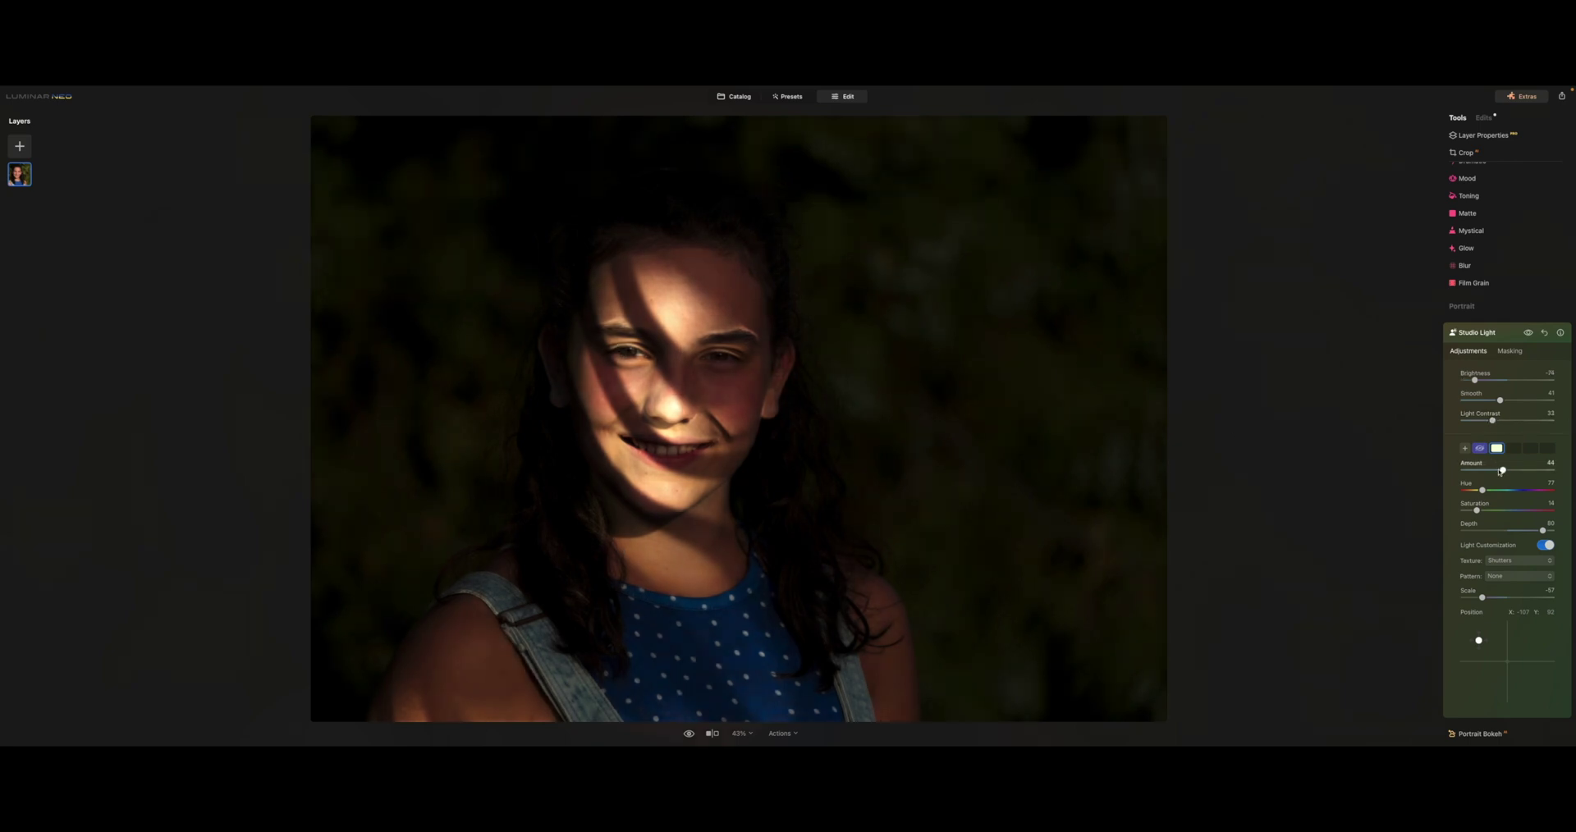
pyautogui.moveTo(1500, 472); pyautogui.dragTo(1490, 472)
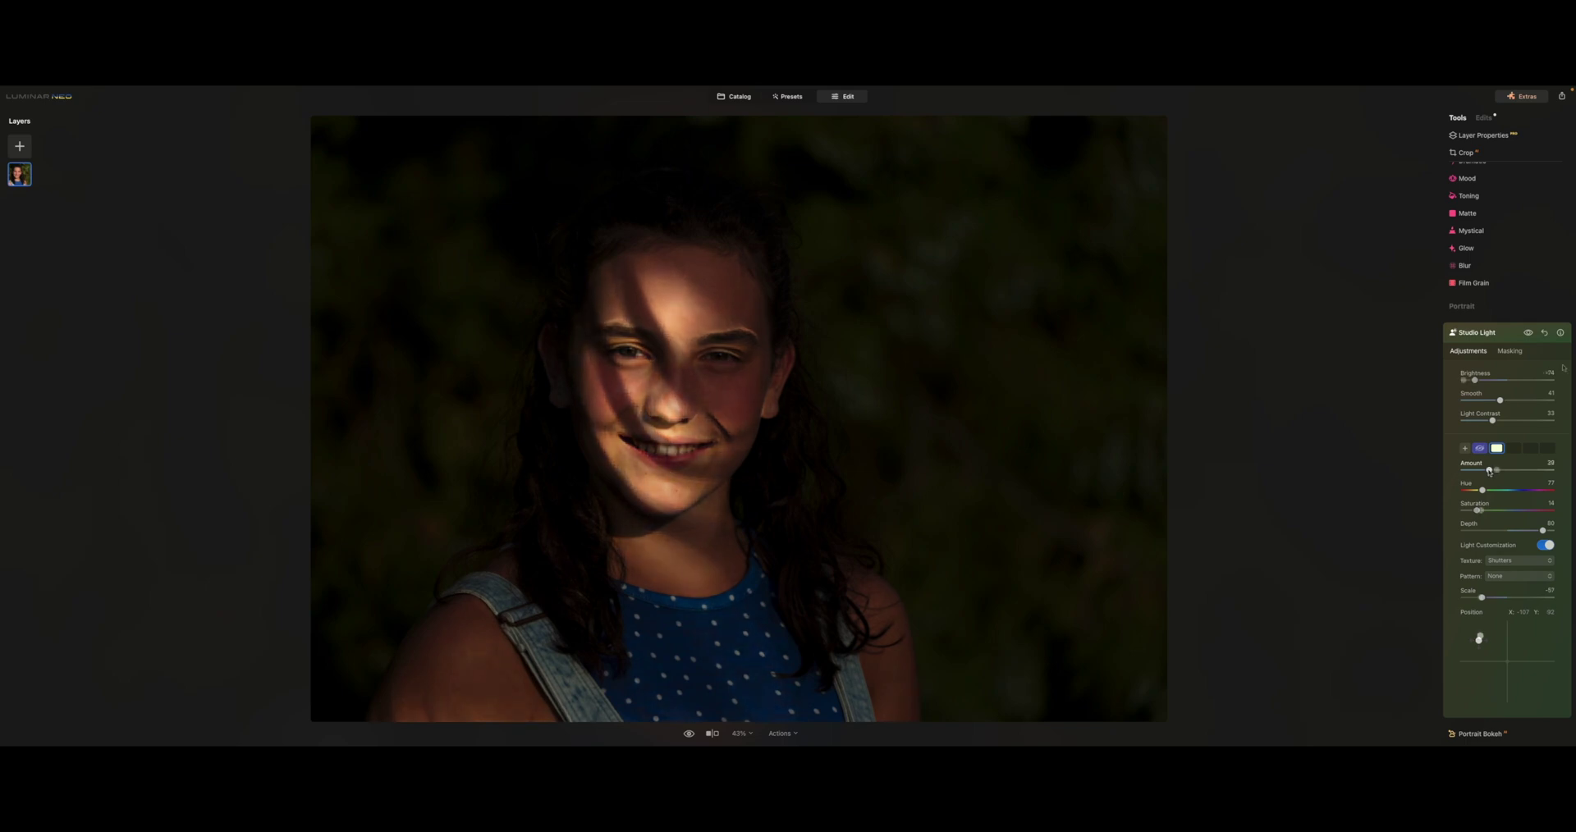
pyautogui.click(1529, 334)
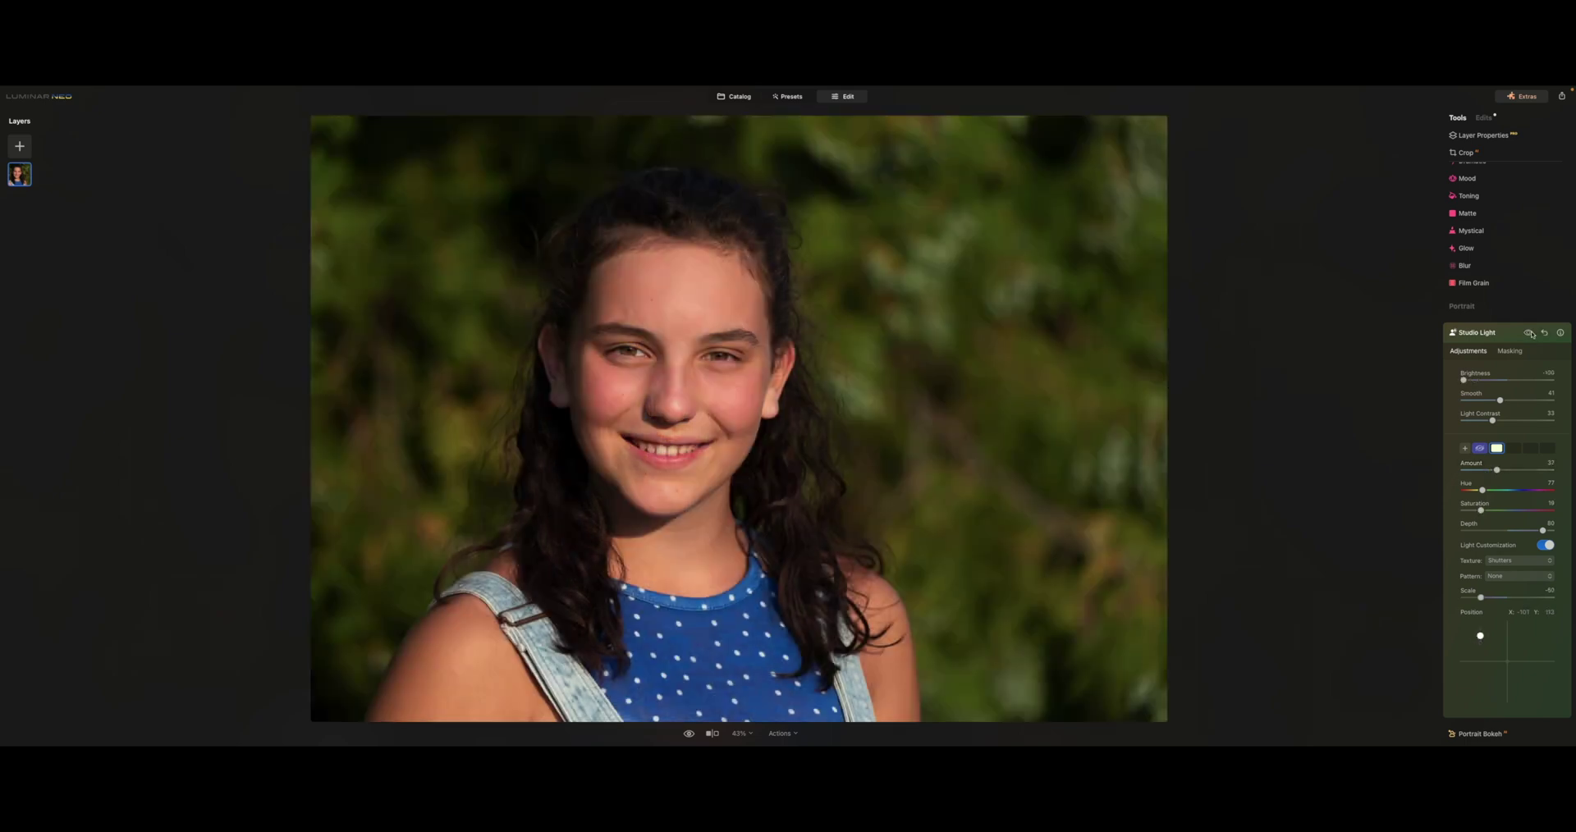
pyautogui.click(1529, 333)
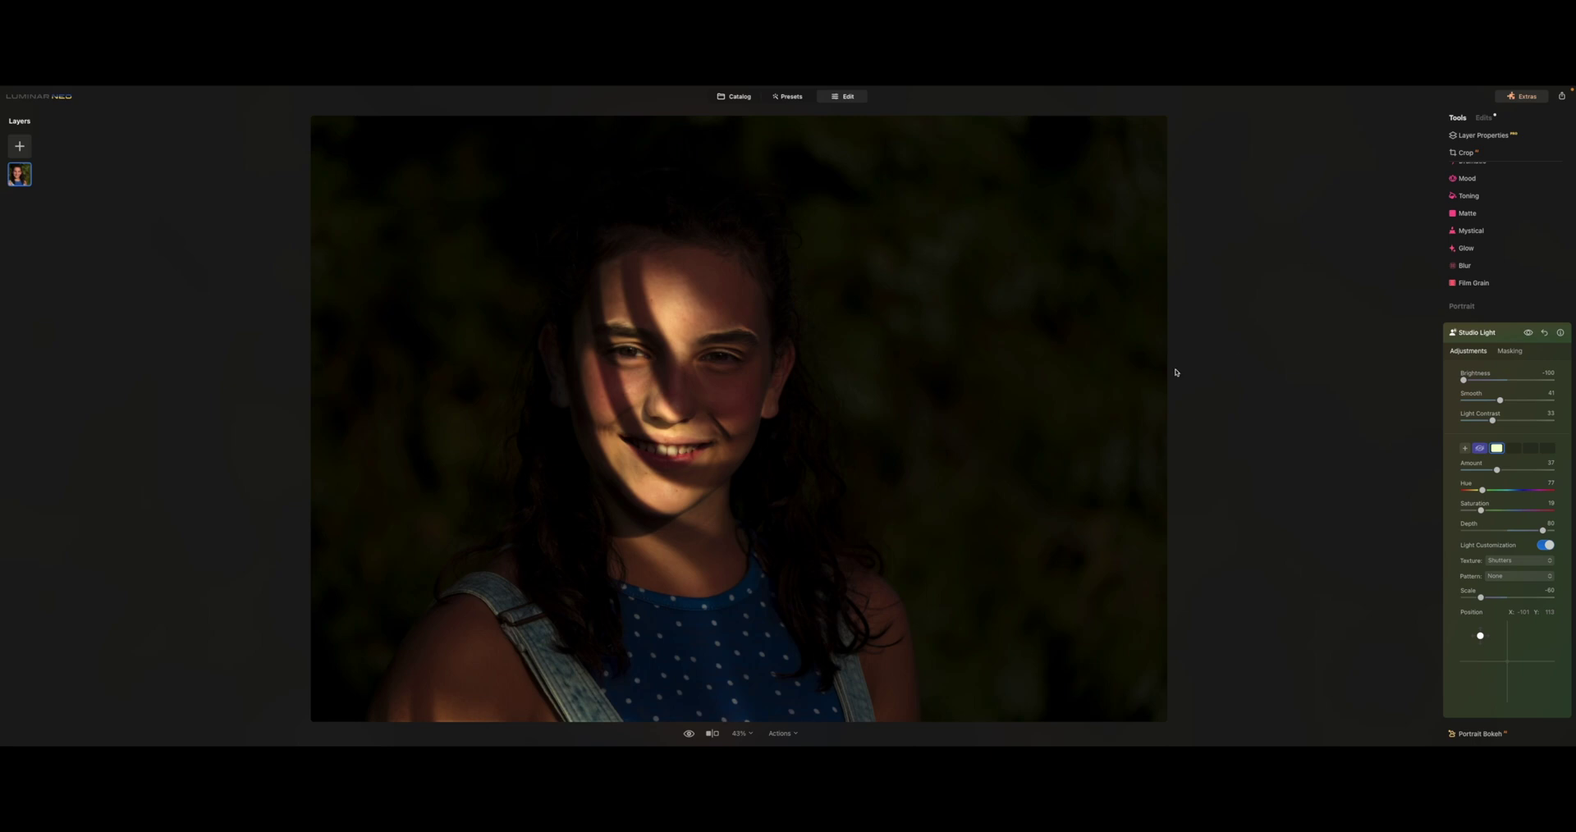